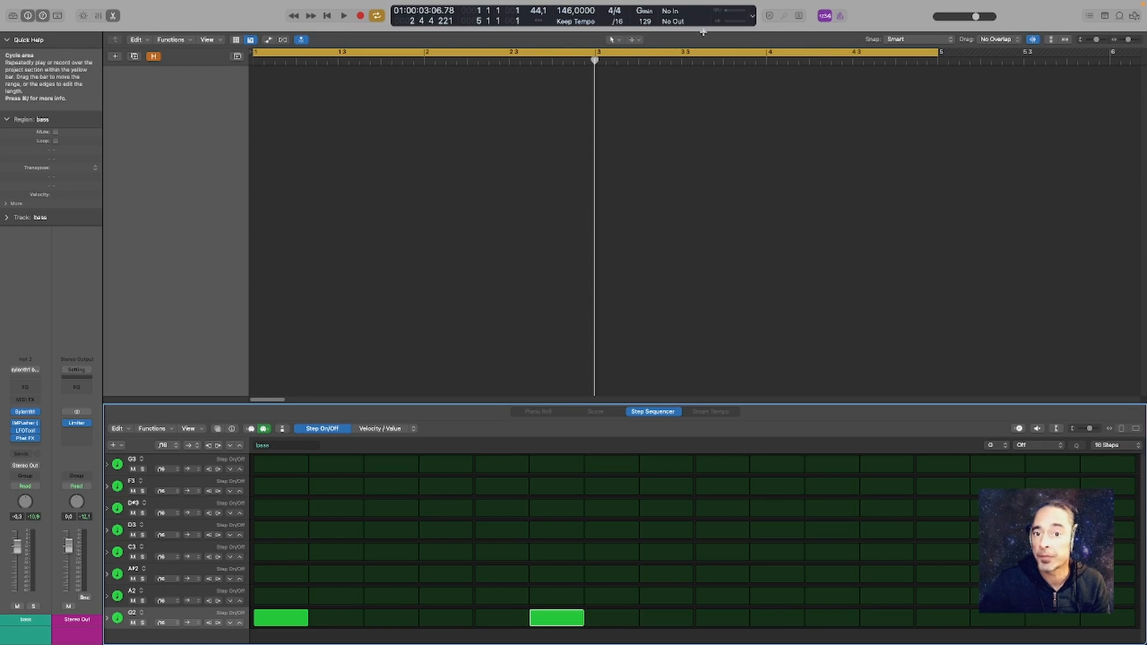
# Choose G minor as the project key and create one software instrument track with the ES2 synthesizer
pyautogui.click(643, 11)
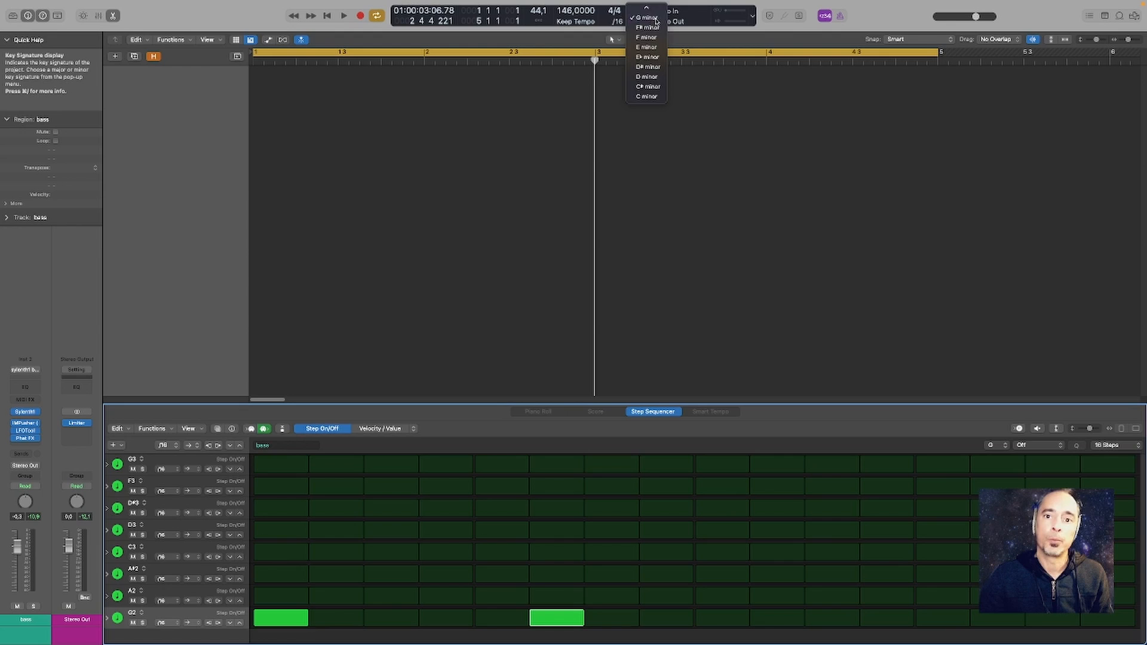
pyautogui.click(655, 18)
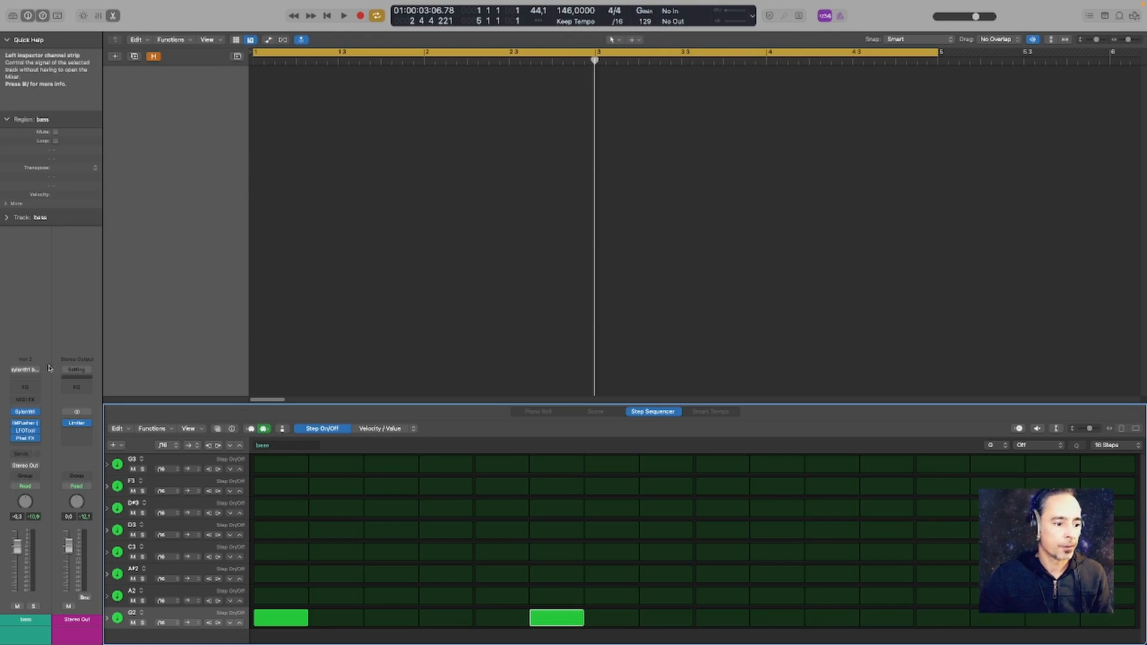
pyautogui.click(114, 56)
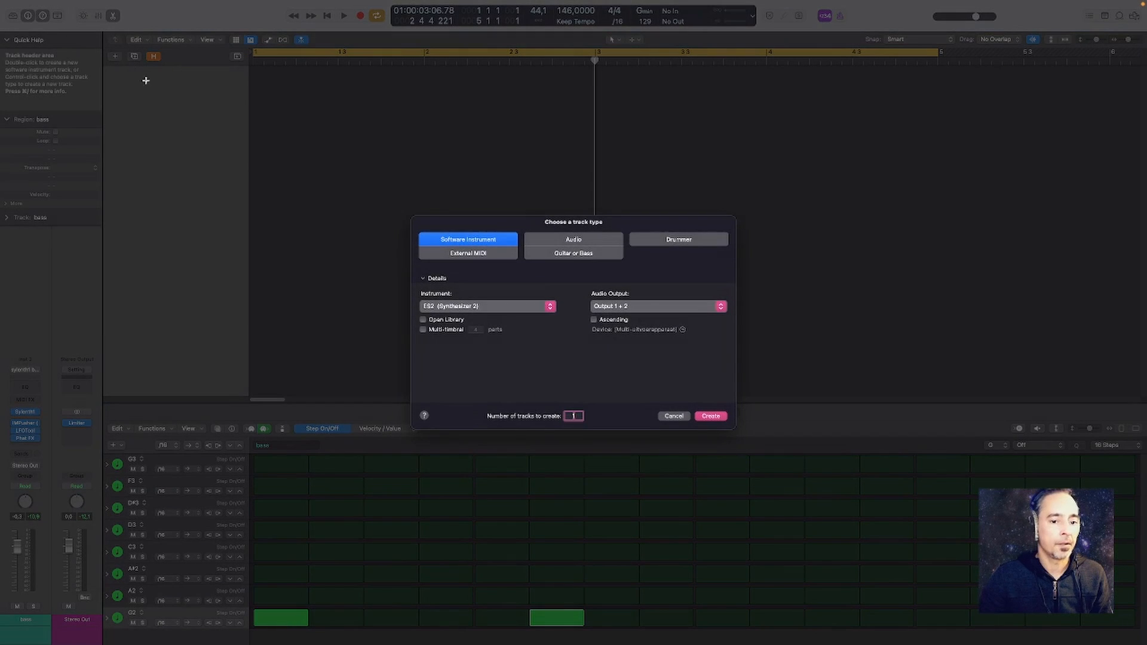
pyautogui.click(487, 309)
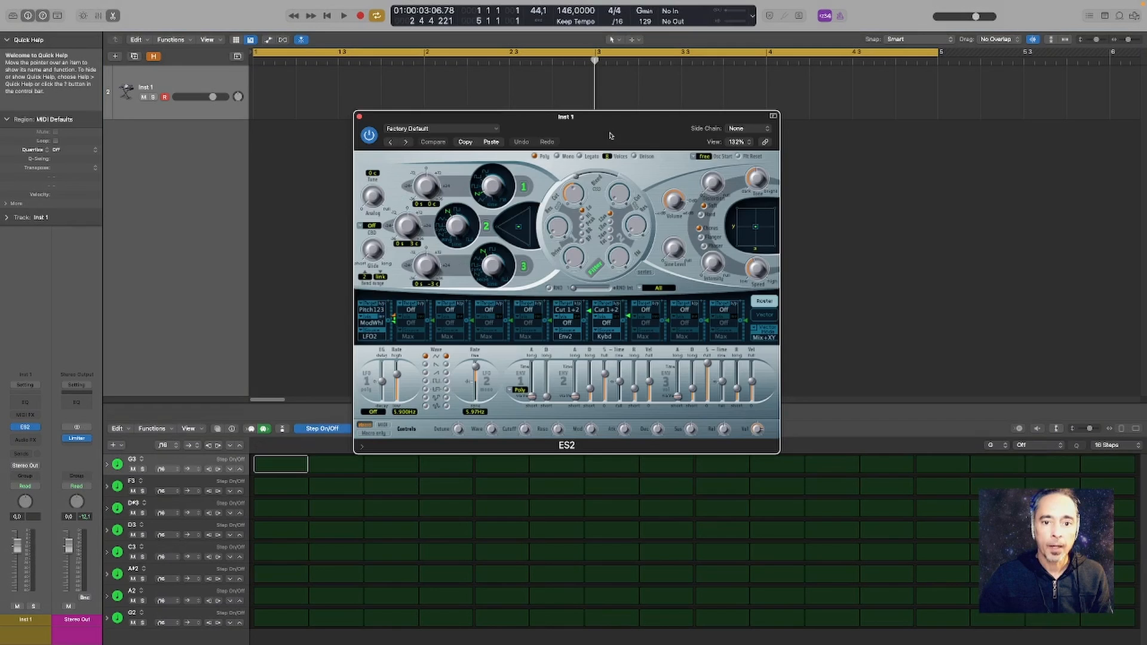
pyautogui.moveTo(610, 136); pyautogui.dragTo(689, 147)
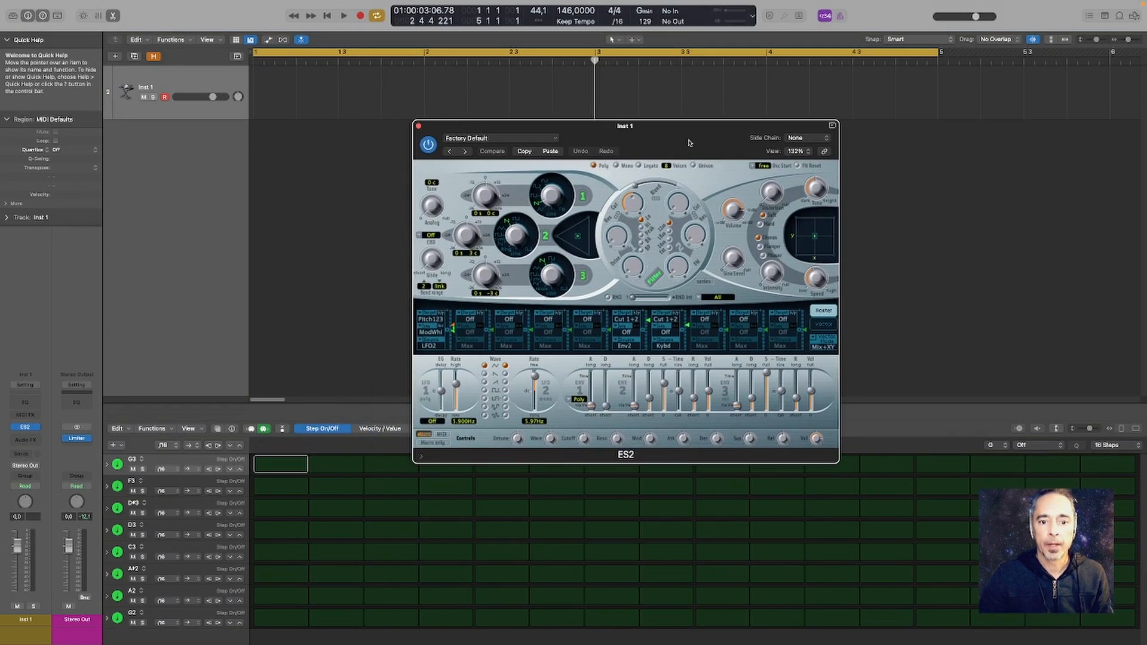
# Recall the ES2 default setting, keeping only oscillator 1 switched on
pyautogui.click(496, 138)
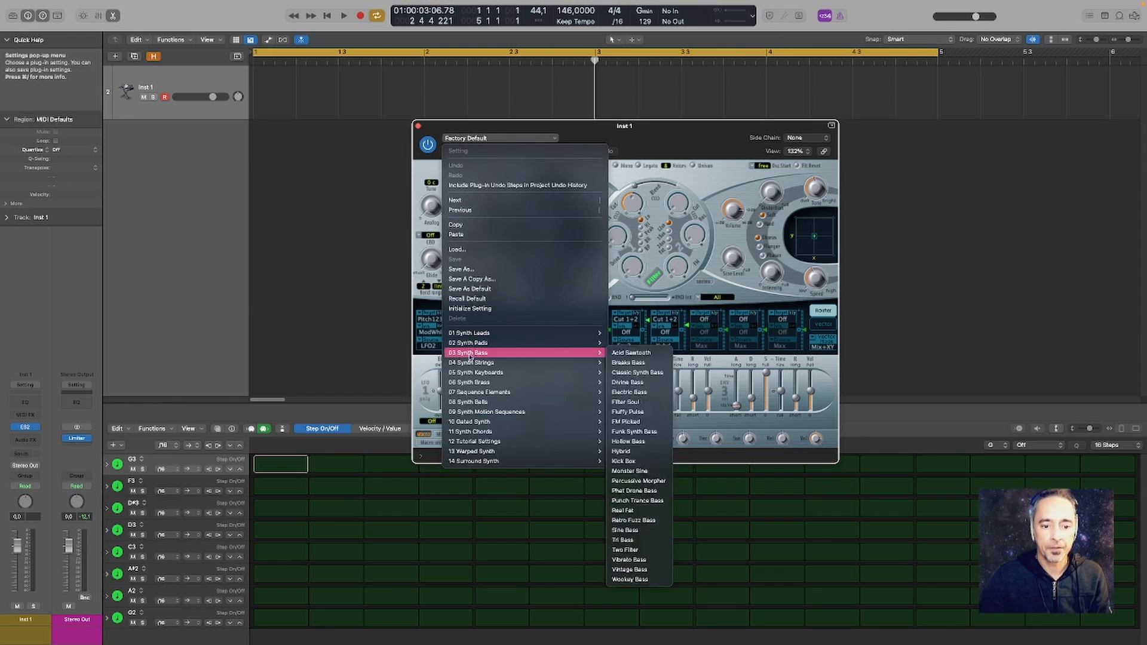
pyautogui.click(478, 298)
pyautogui.moveTo(665, 151); pyautogui.dragTo(717, 177)
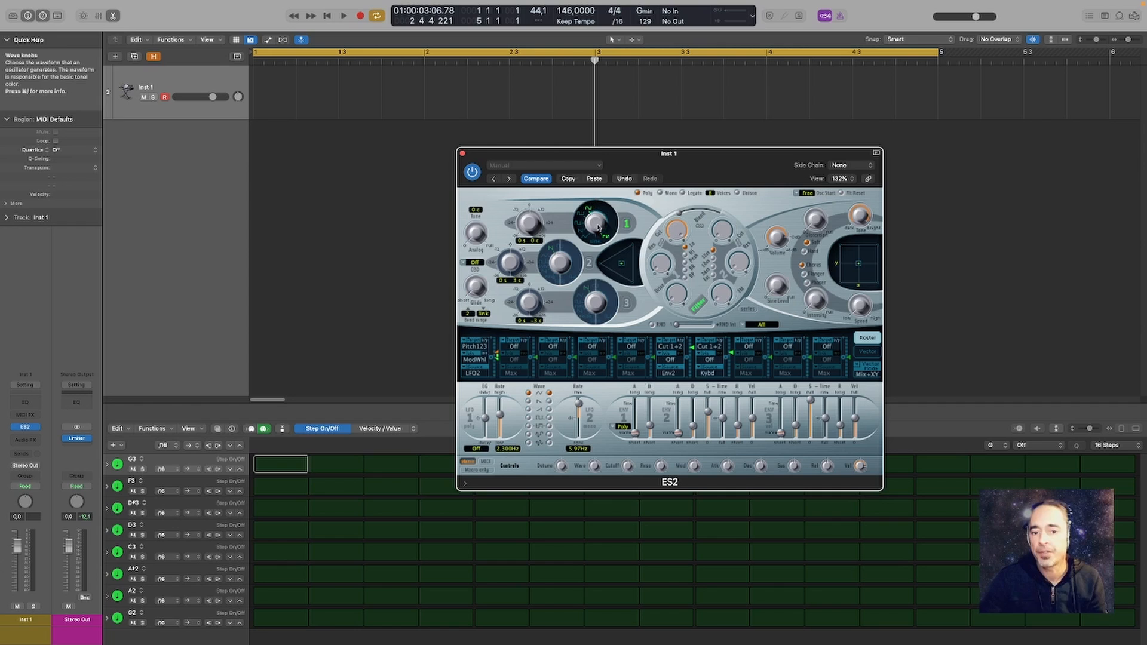
pyautogui.moveTo(691, 172); pyautogui.dragTo(652, 152)
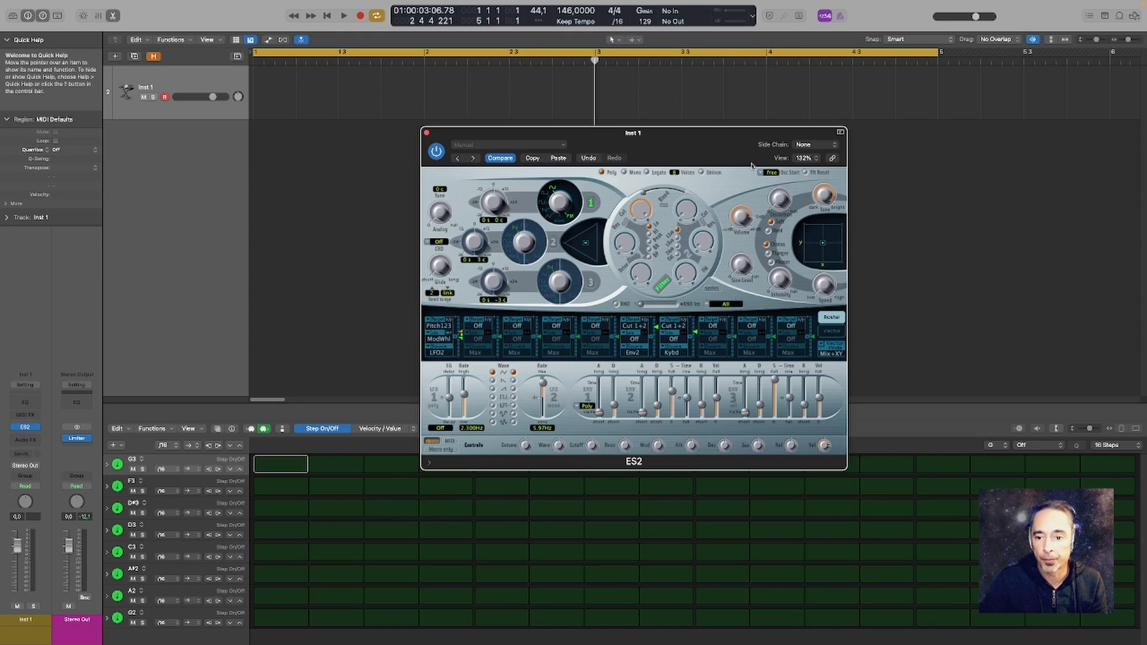
pyautogui.moveTo(701, 156); pyautogui.dragTo(642, 129)
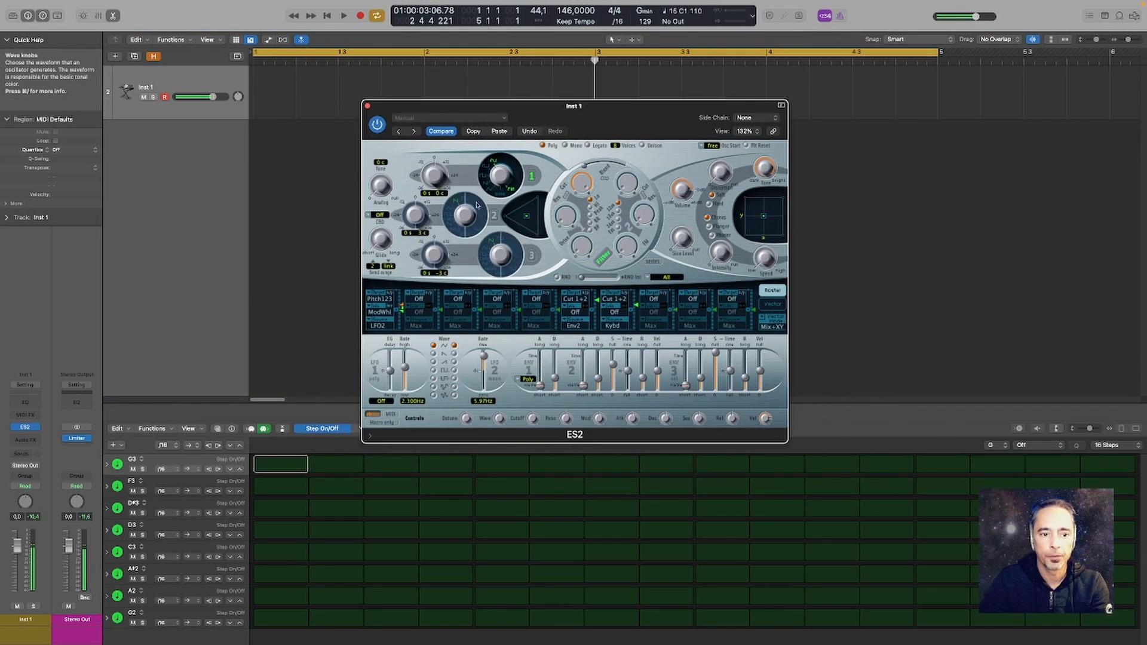
# Add a Channel EQ to the Inst 1 track and arrange its window and the ES2 window clear of the track area
pyautogui.click(31, 404)
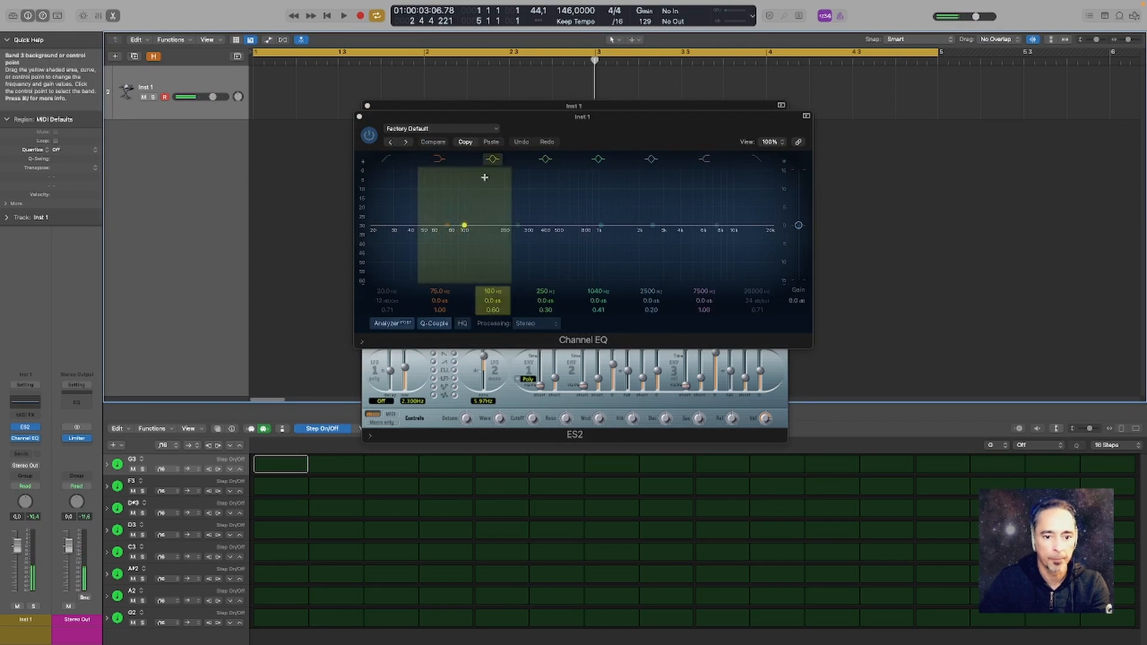
pyautogui.moveTo(416, 114); pyautogui.dragTo(734, 62)
pyautogui.moveTo(638, 123); pyautogui.dragTo(458, 92)
pyautogui.moveTo(884, 73); pyautogui.dragTo(805, 100)
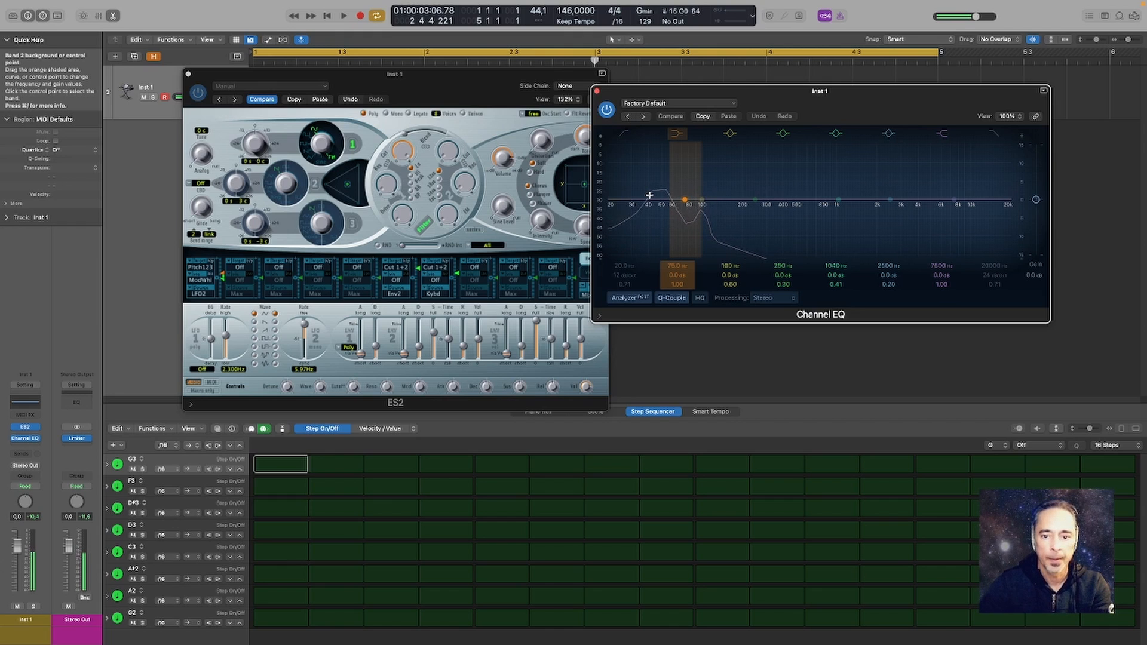
pyautogui.moveTo(458, 90); pyautogui.dragTo(961, 196)
# Create an empty one-bar MIDI region at bar 1 on the Inst 1 track and enter a G0 note at its start using MIDI In
pyautogui.rightClick(298, 124)
pyautogui.click(315, 170)
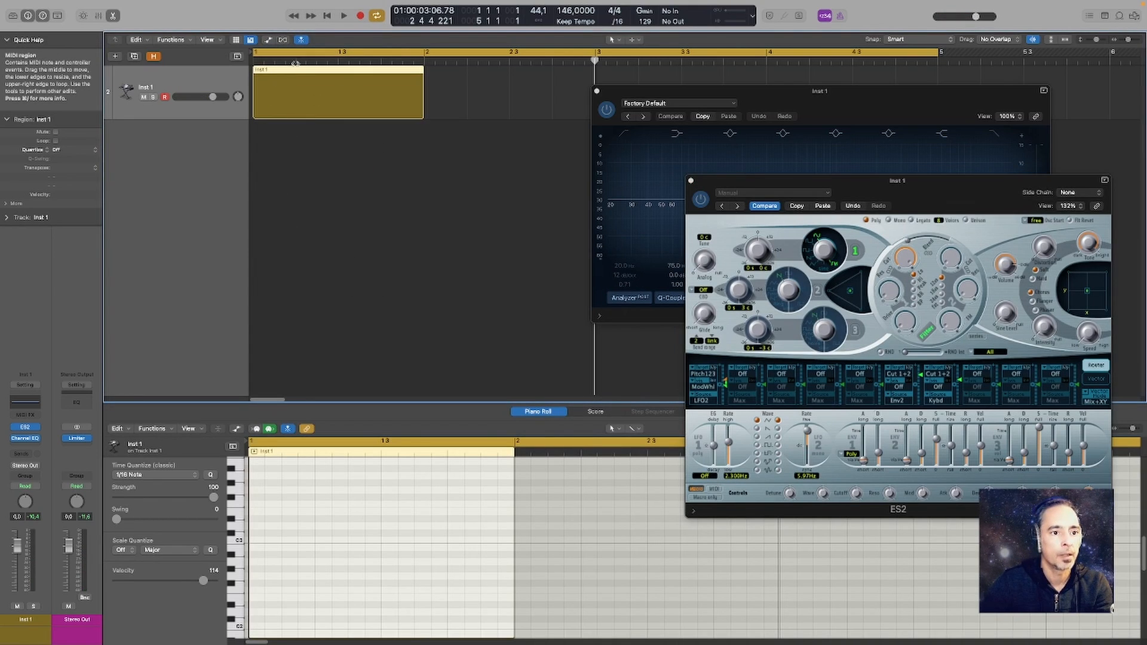
pyautogui.click(256, 430)
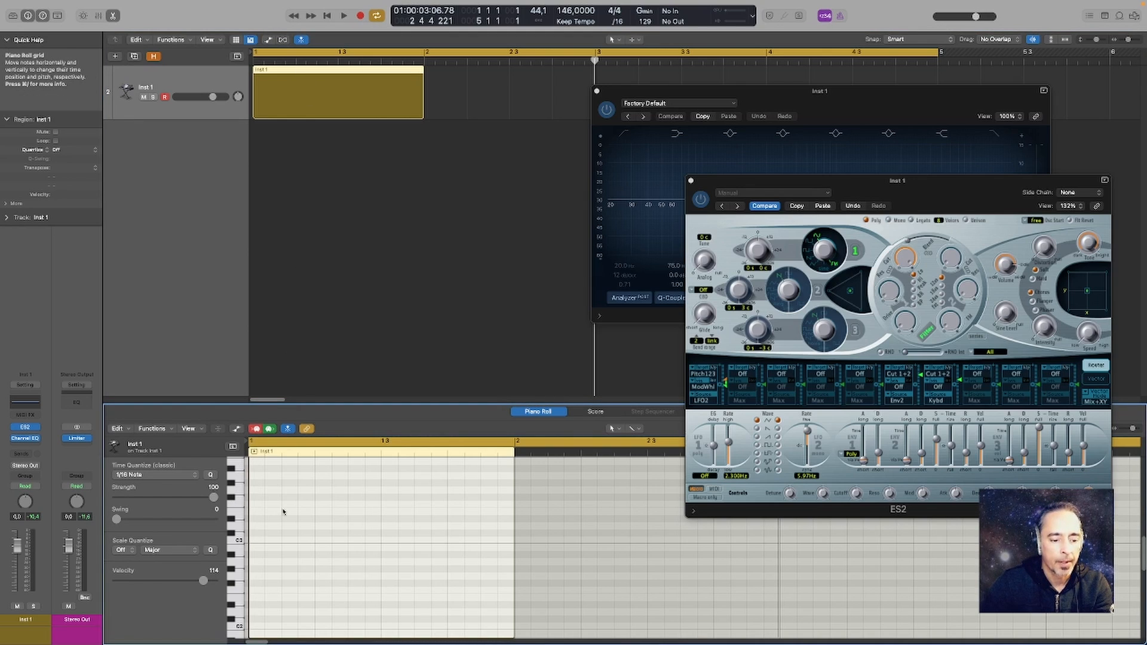
pyautogui.moveTo(592, 63); pyautogui.dragTo(254, 60)
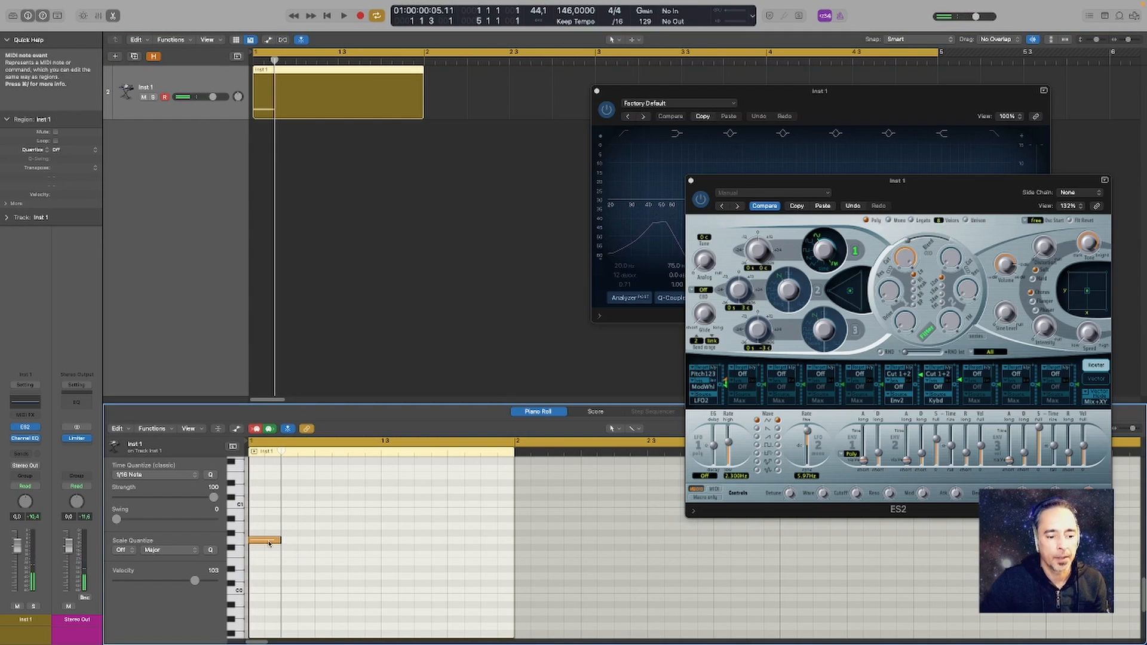
# Shorten the G0 note to a sixteenth and add matching G0 notes on beats 2, 3 and 4
pyautogui.click(269, 542)
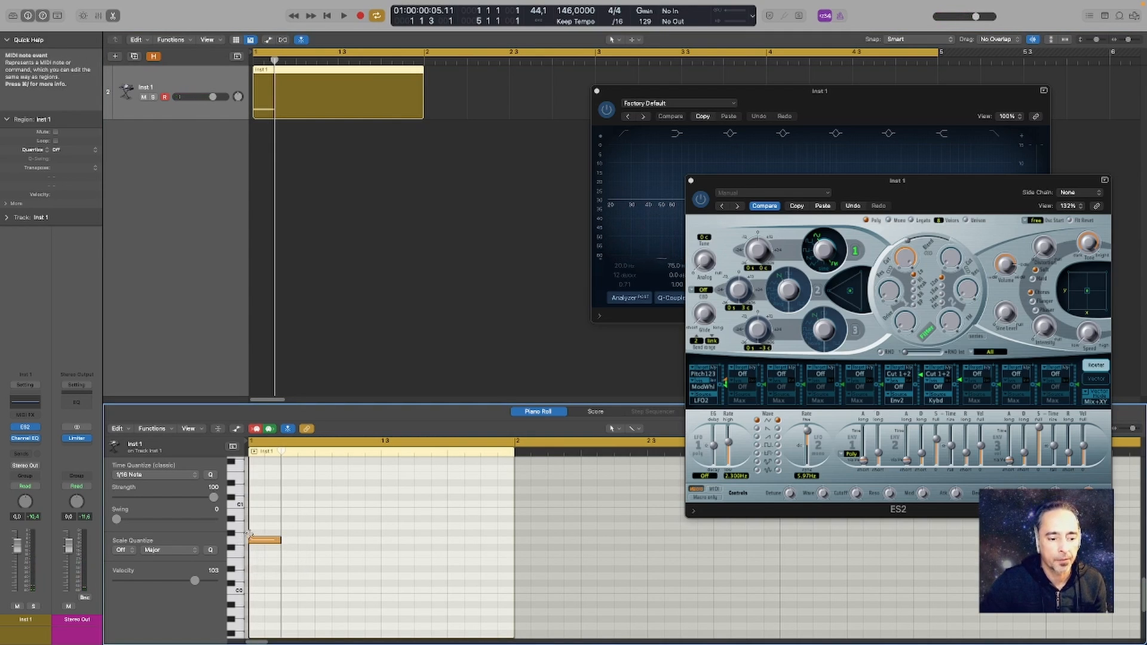
pyautogui.moveTo(280, 542); pyautogui.dragTo(264, 543)
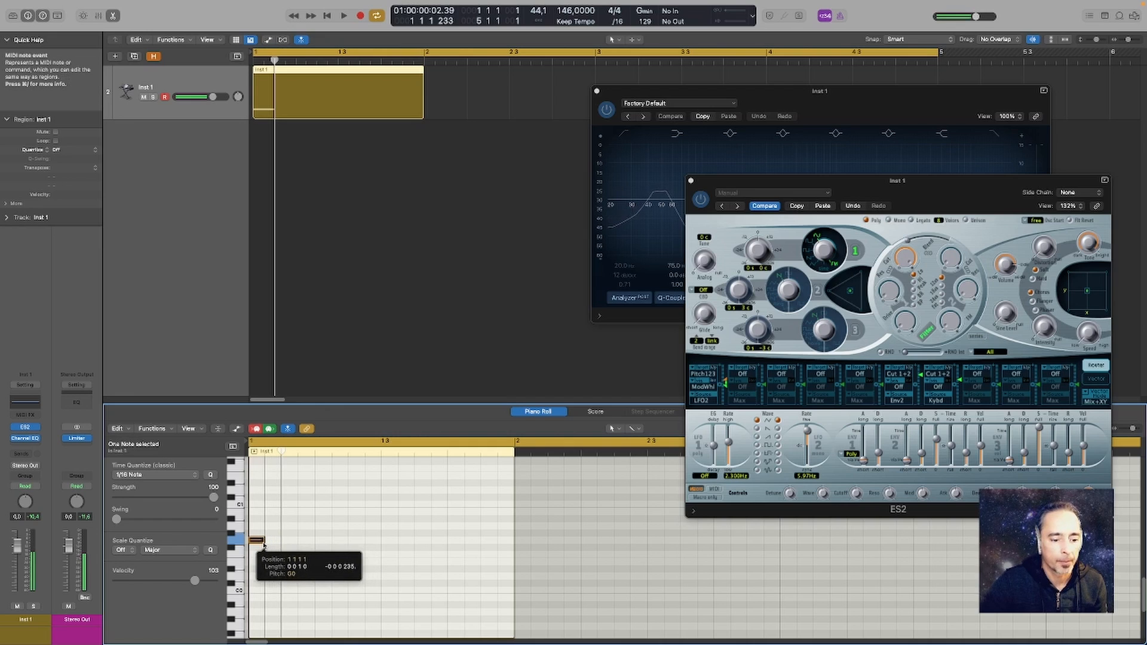
pyautogui.click(323, 541)
pyautogui.click(390, 540)
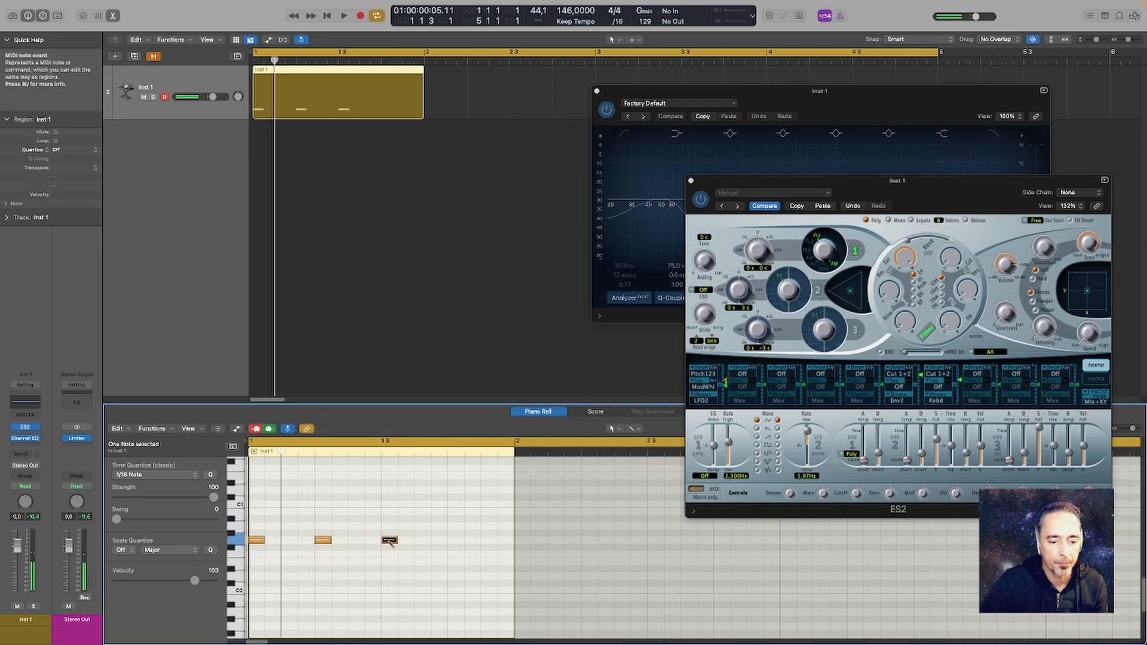
pyautogui.click(456, 540)
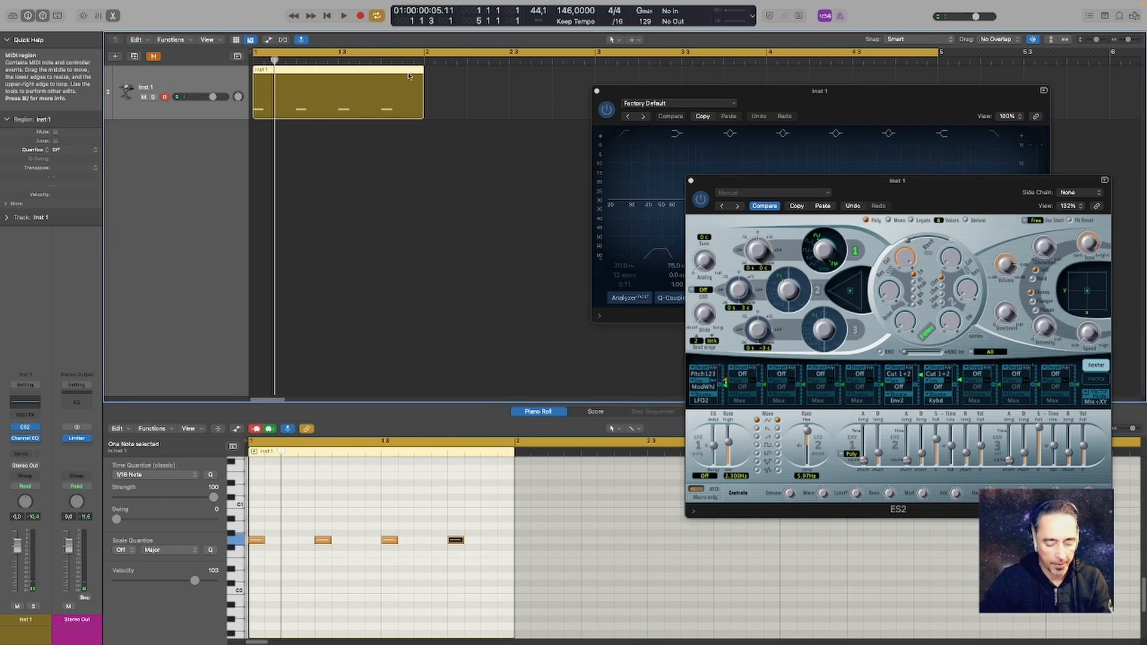
# Set the cycle range to the one-bar region, loop its playback beside the rearranged plug-in windows, and switch off MIDI In
pyautogui.press('u')
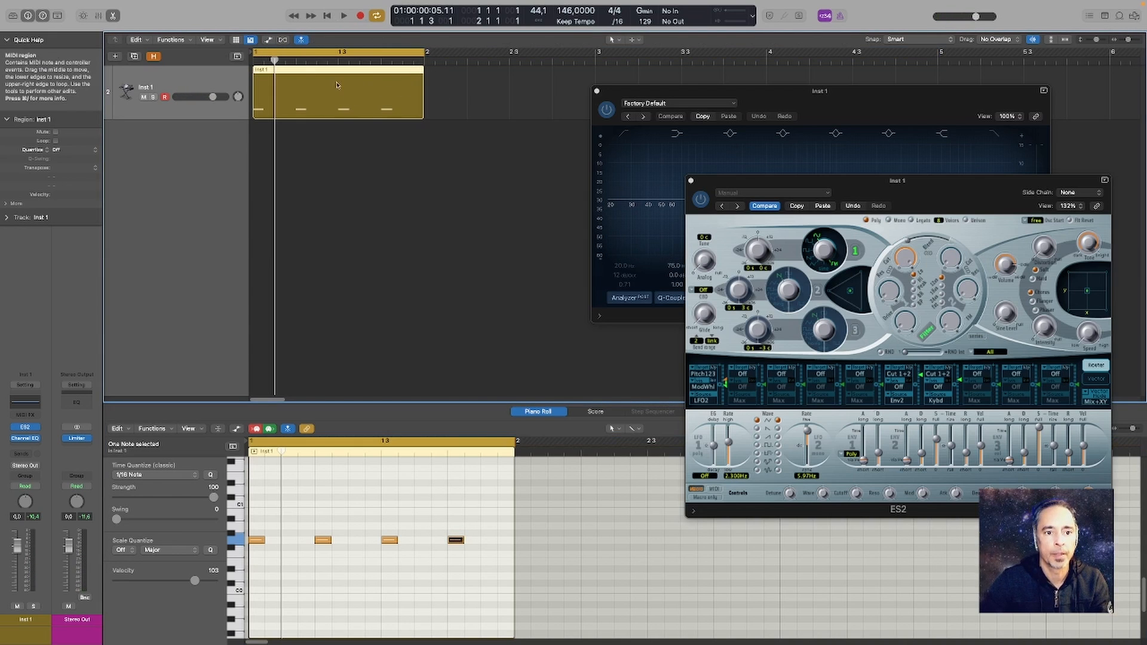
pyautogui.moveTo(950, 193); pyautogui.dragTo(597, 136)
pyautogui.moveTo(857, 105); pyautogui.dragTo(1056, 41)
pyautogui.moveTo(615, 144); pyautogui.dragTo(642, 185)
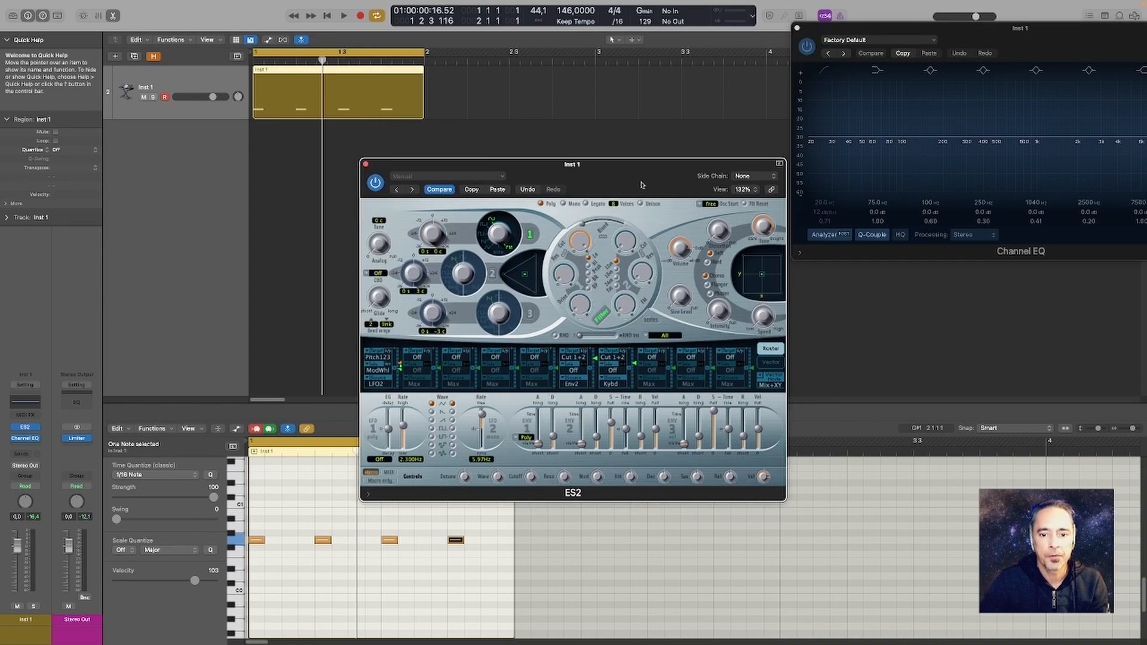
pyautogui.press('space')
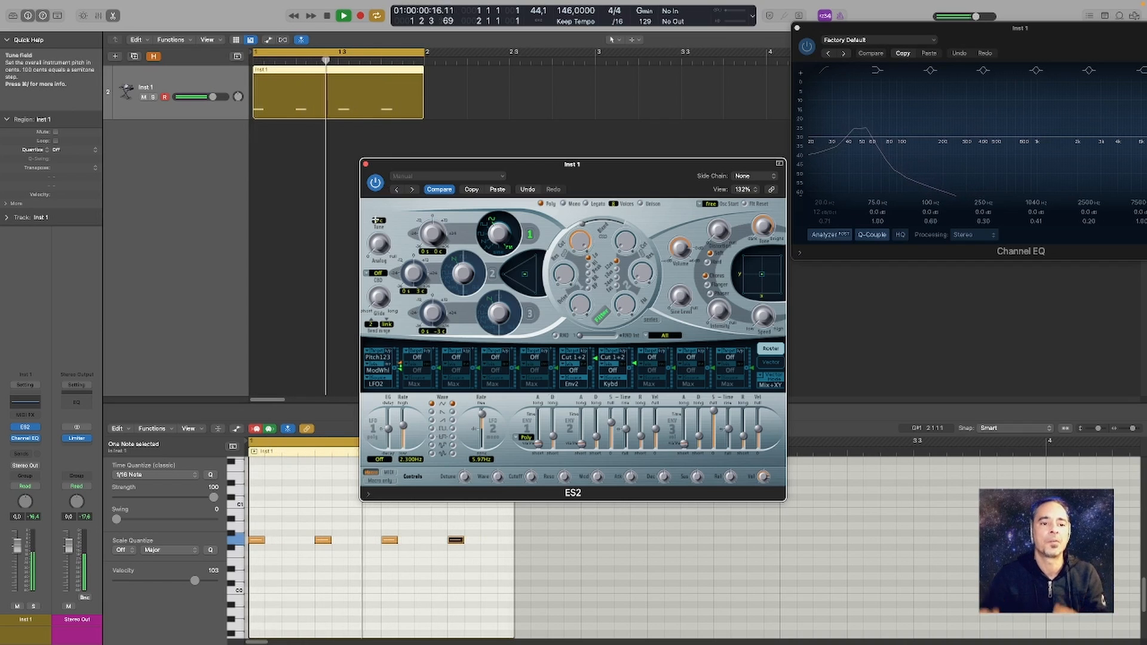
pyautogui.click(257, 428)
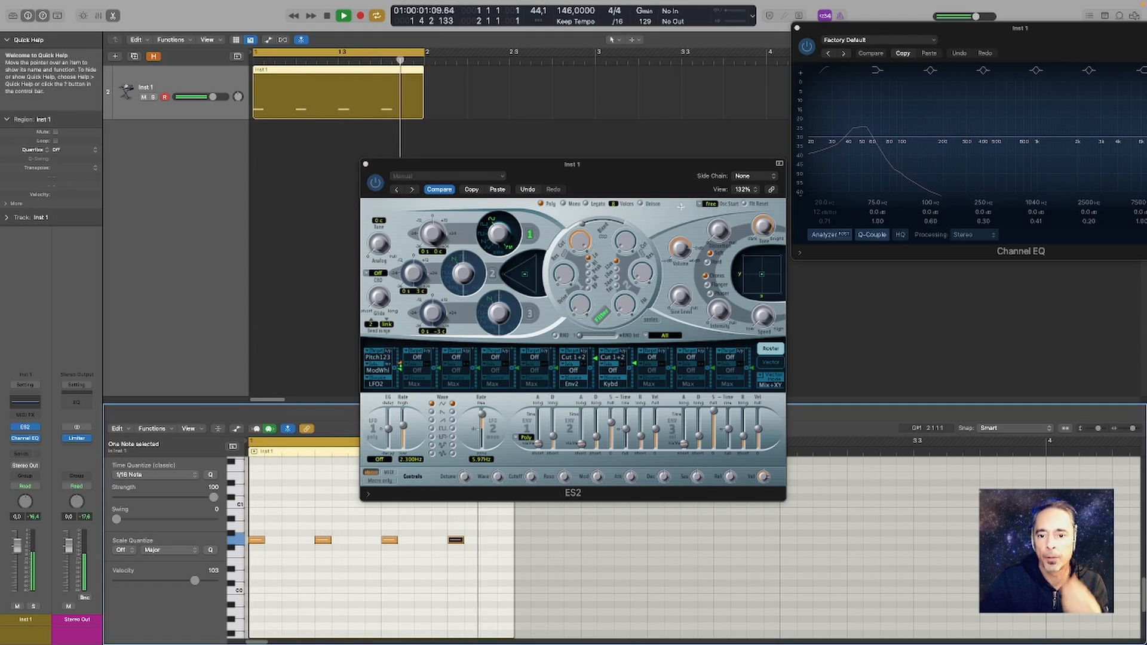
# Set the ES2 oscillator start mode to hard
pyautogui.click(711, 204)
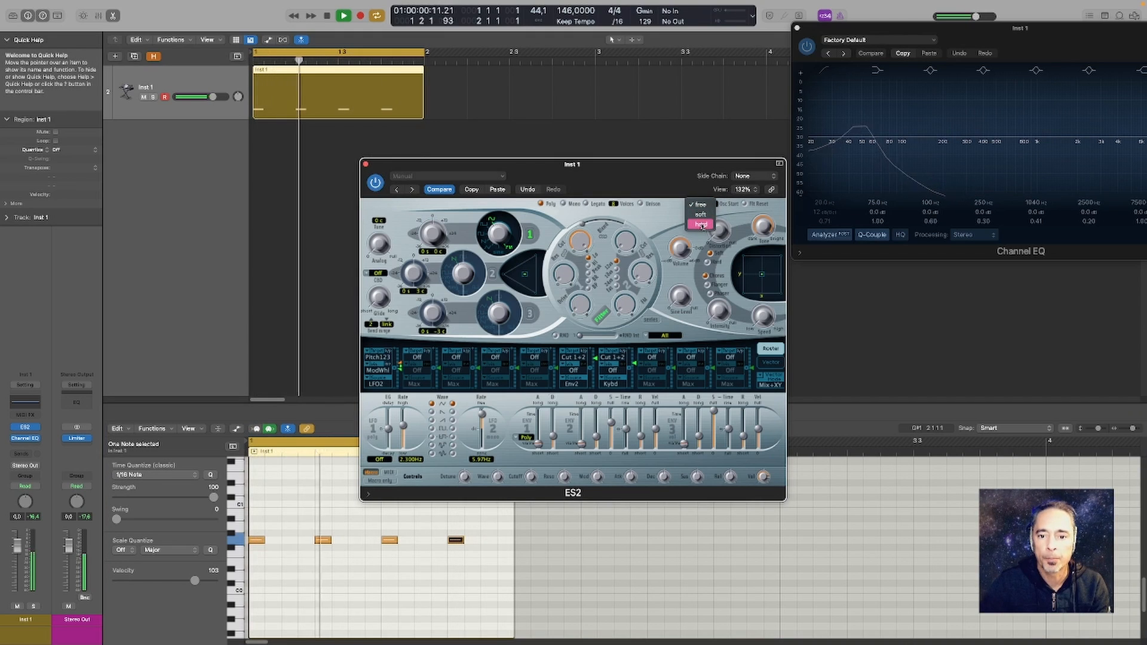
pyautogui.click(702, 216)
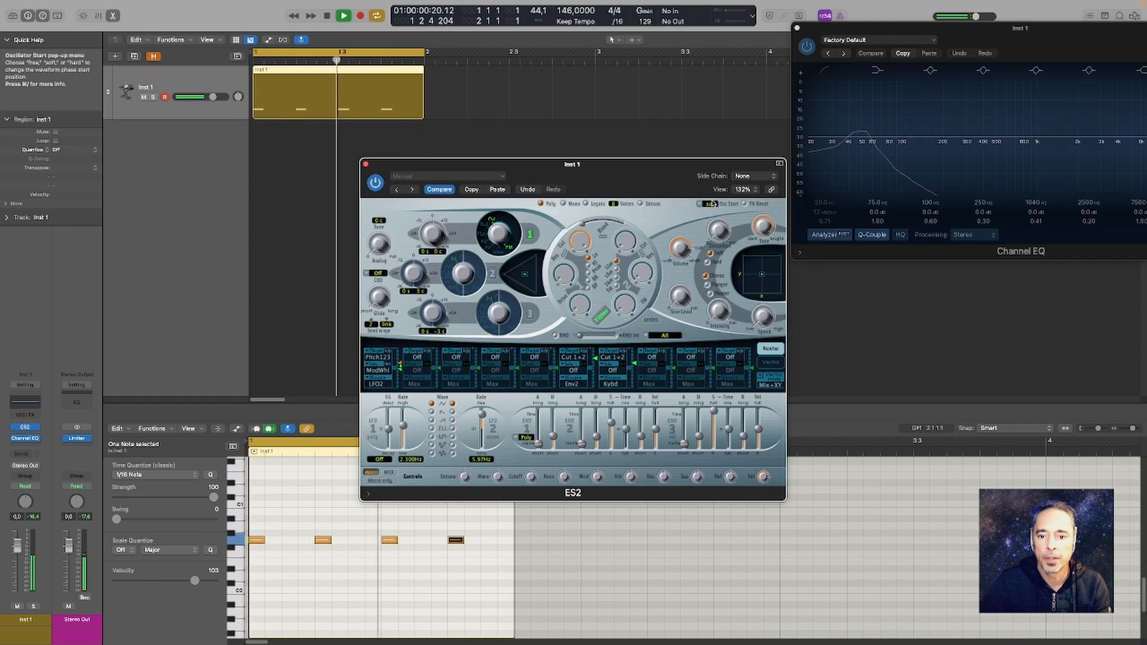
pyautogui.click(703, 205)
pyautogui.click(707, 215)
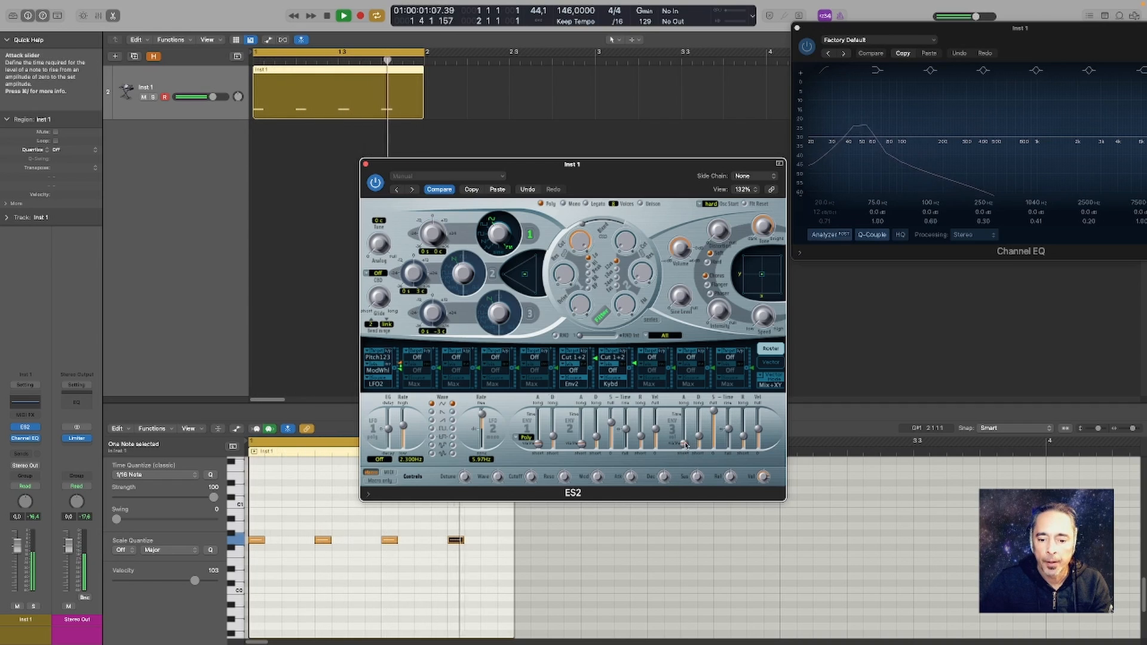
pyautogui.moveTo(685, 446)
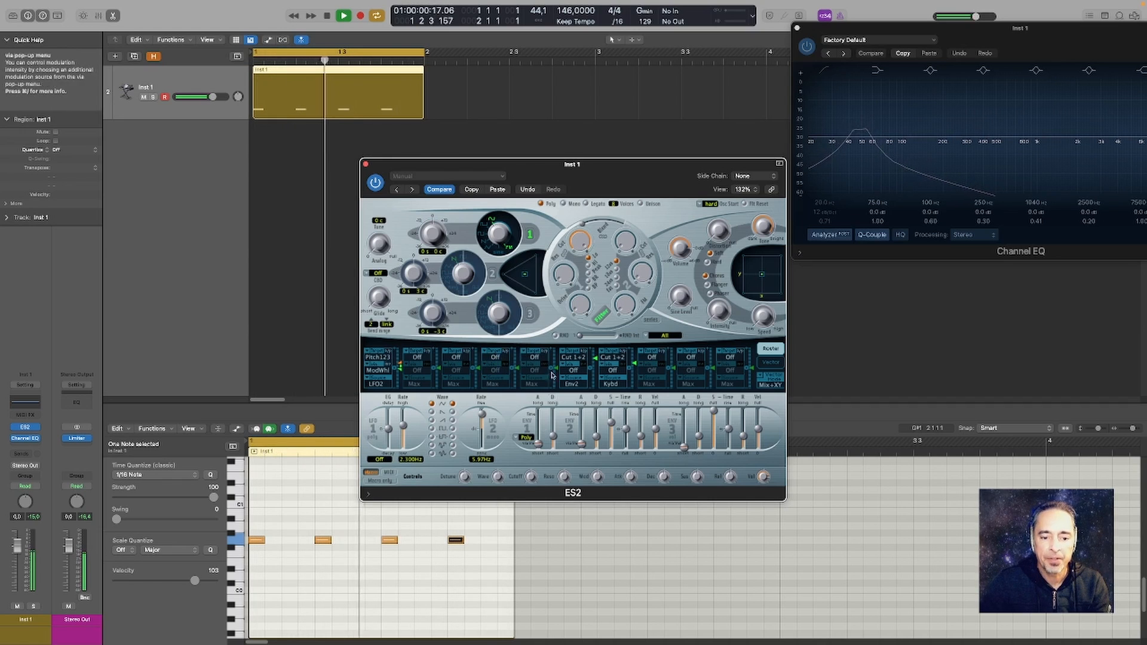
# Route Env1 to Pitch 1 in the third ES2 modulation slot and raise its intensity to maximum
pyautogui.click(456, 357)
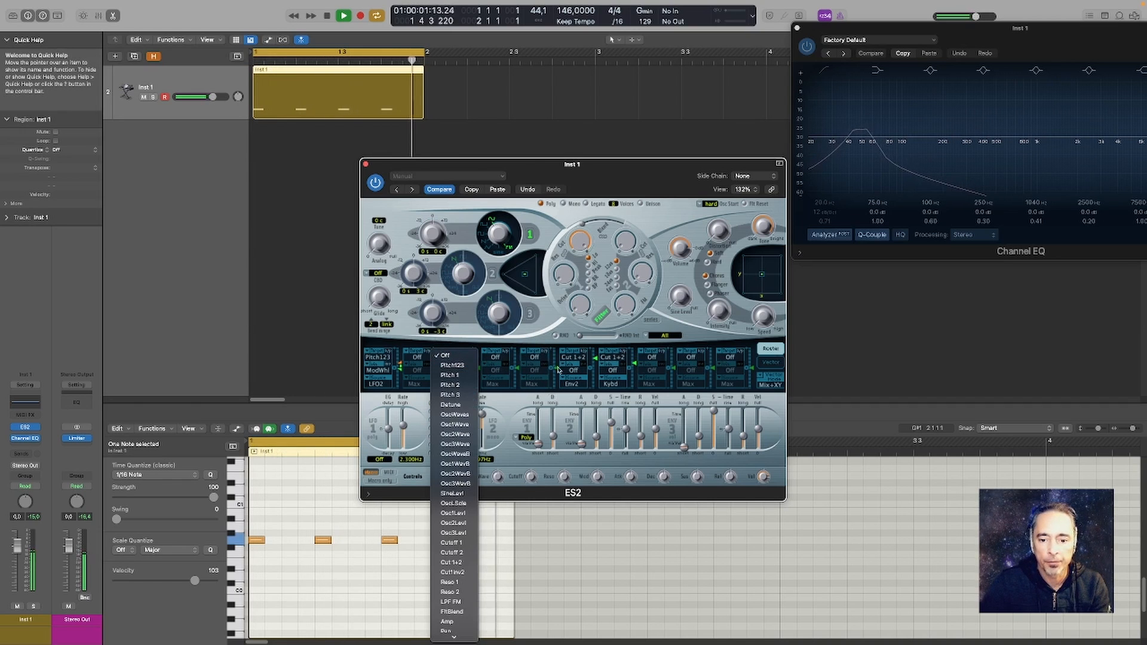
pyautogui.click(459, 376)
pyautogui.click(458, 385)
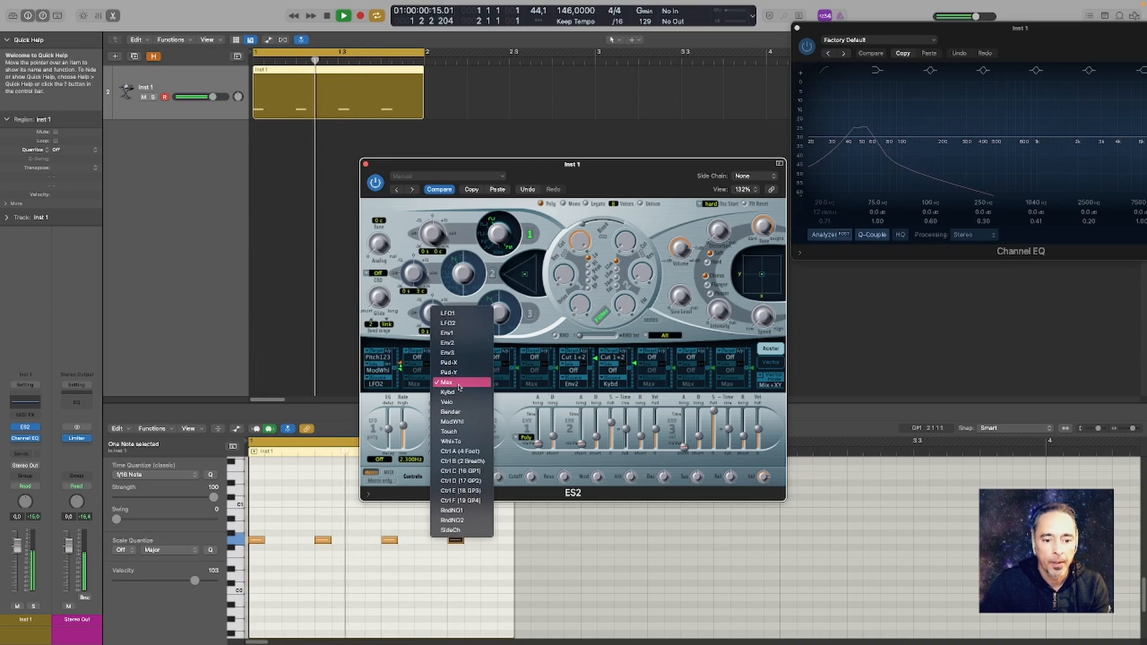
pyautogui.click(460, 333)
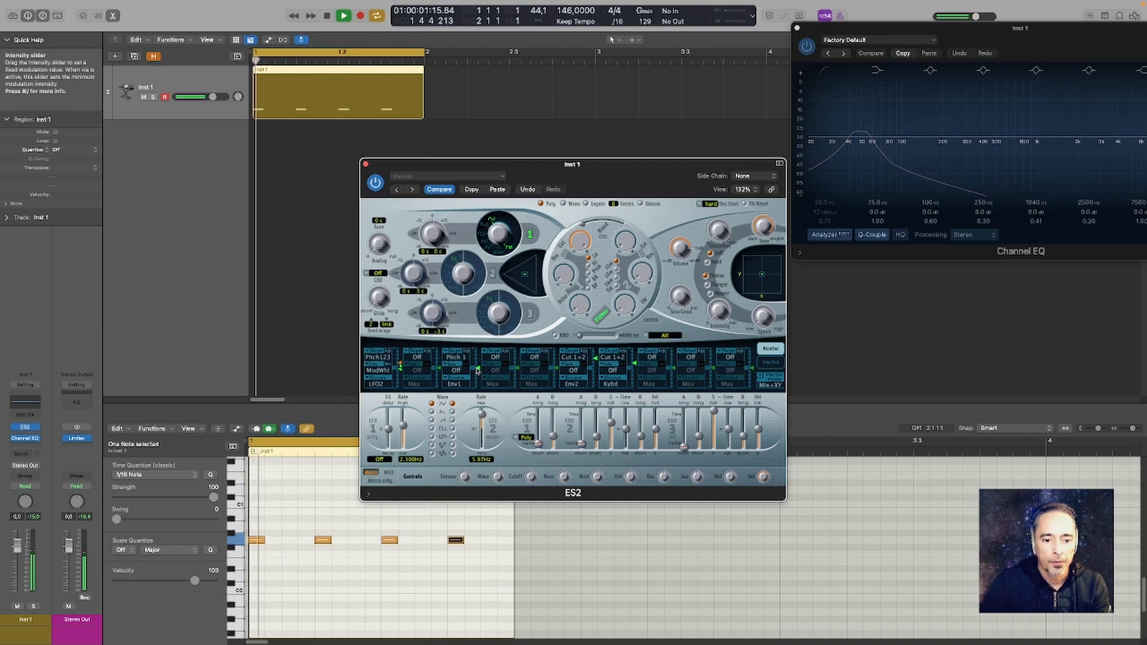
pyautogui.moveTo(477, 372); pyautogui.dragTo(480, 333)
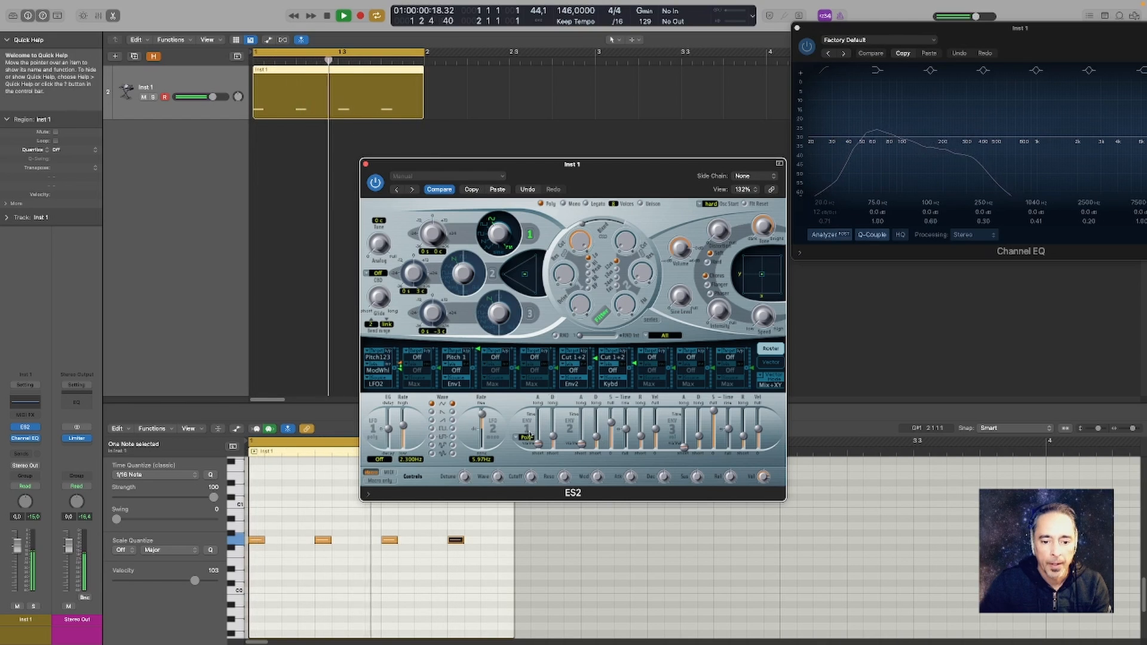
# Shape the kick with the envelopes: adjust Envelope 1's decay, drop Envelope 3's sustain to minimum and lengthen its decay
pyautogui.moveTo(554, 437); pyautogui.dragTo(555, 437)
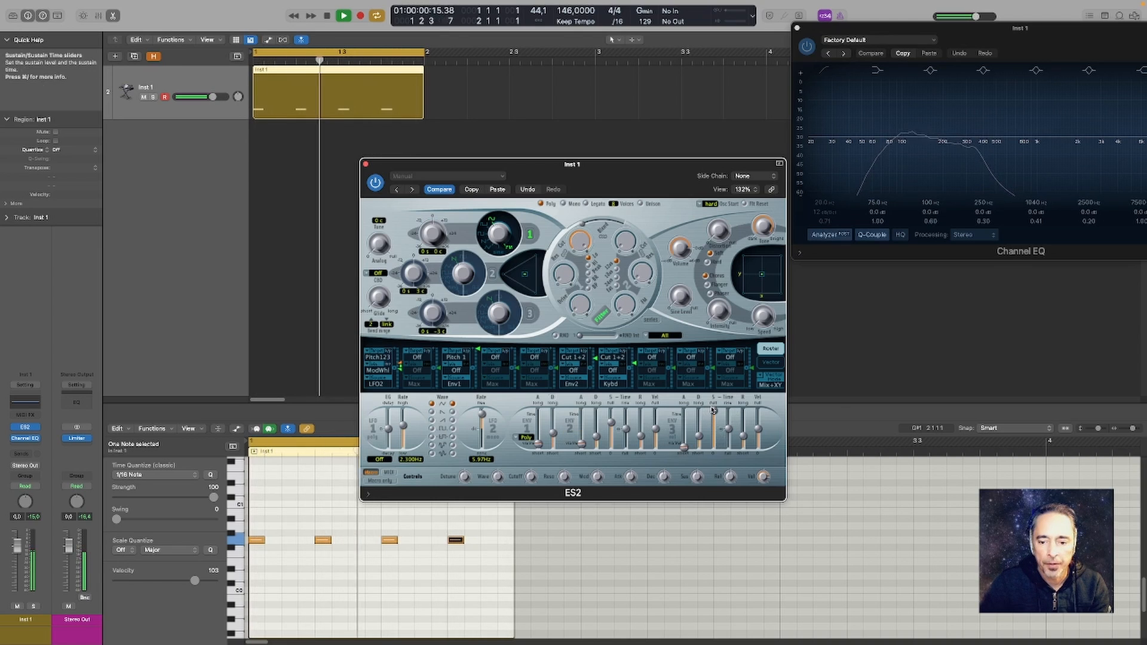
pyautogui.moveTo(713, 411); pyautogui.dragTo(716, 492)
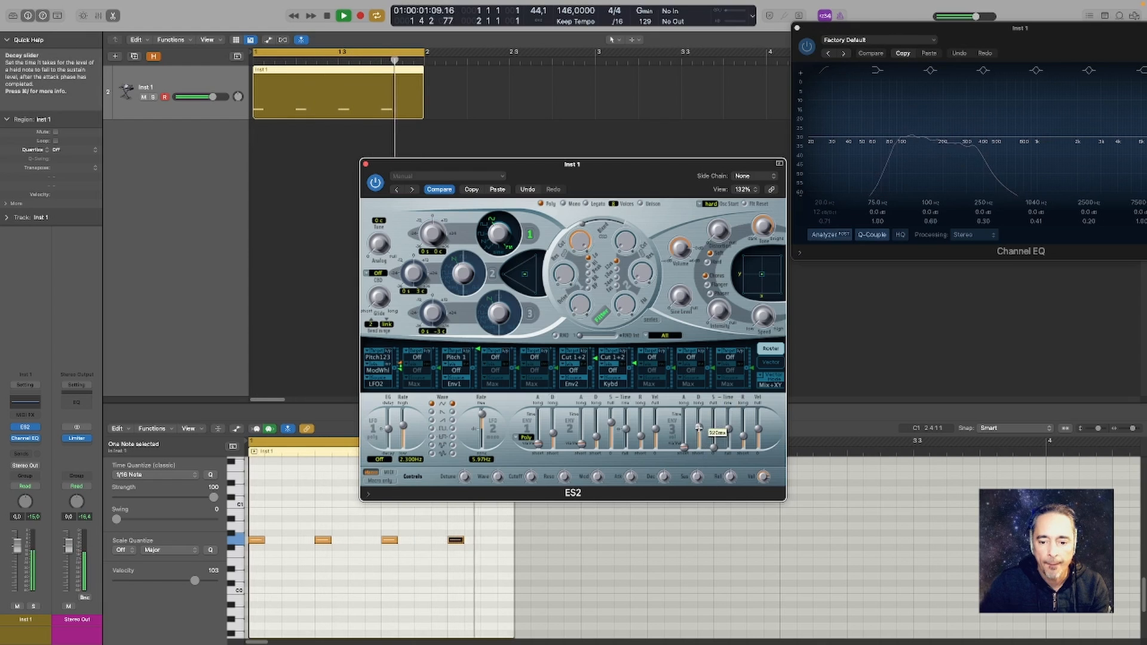
pyautogui.moveTo(699, 428); pyautogui.dragTo(699, 417)
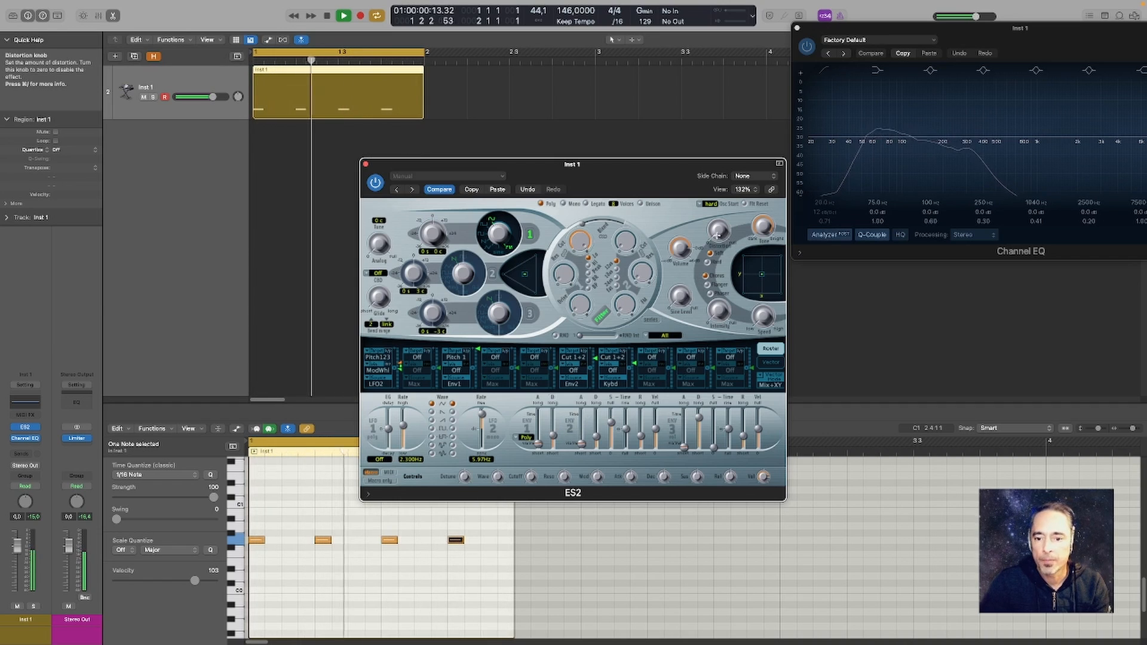
# Turn up the ES2 distortion amount and reposition the synthesizer window
pyautogui.moveTo(717, 234); pyautogui.dragTo(724, 204)
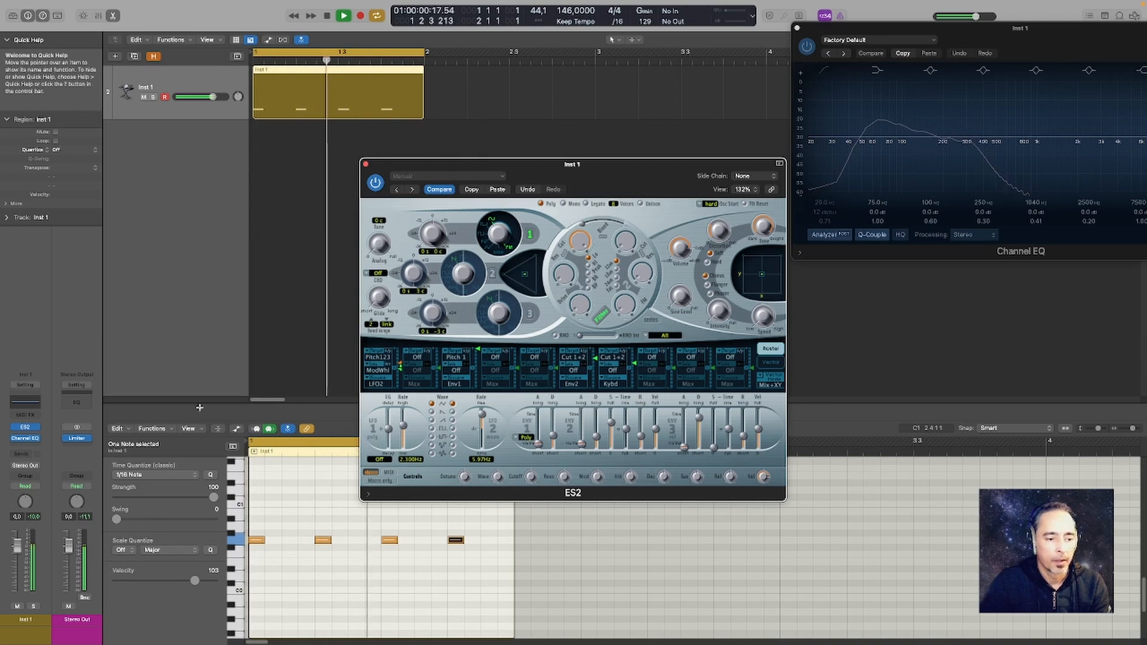
pyautogui.moveTo(384, 179); pyautogui.dragTo(455, 167)
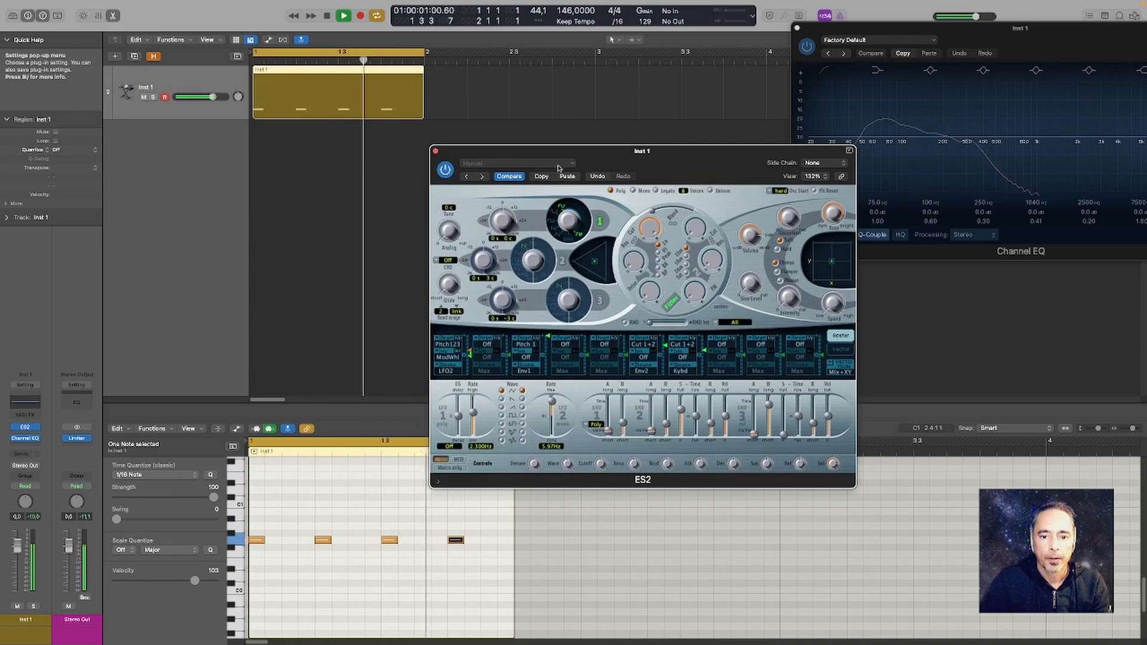
# Close the ES2 window, stop playback and bounce the kick region in place to a new track, muting the source
pyautogui.click(436, 151)
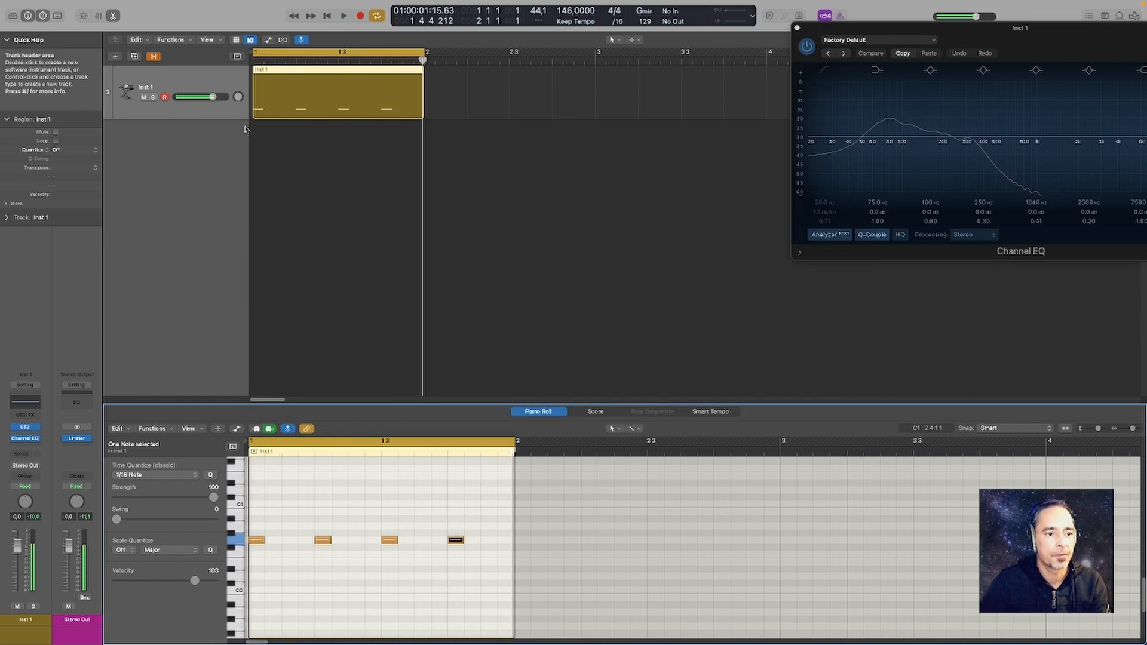
pyautogui.press('space')
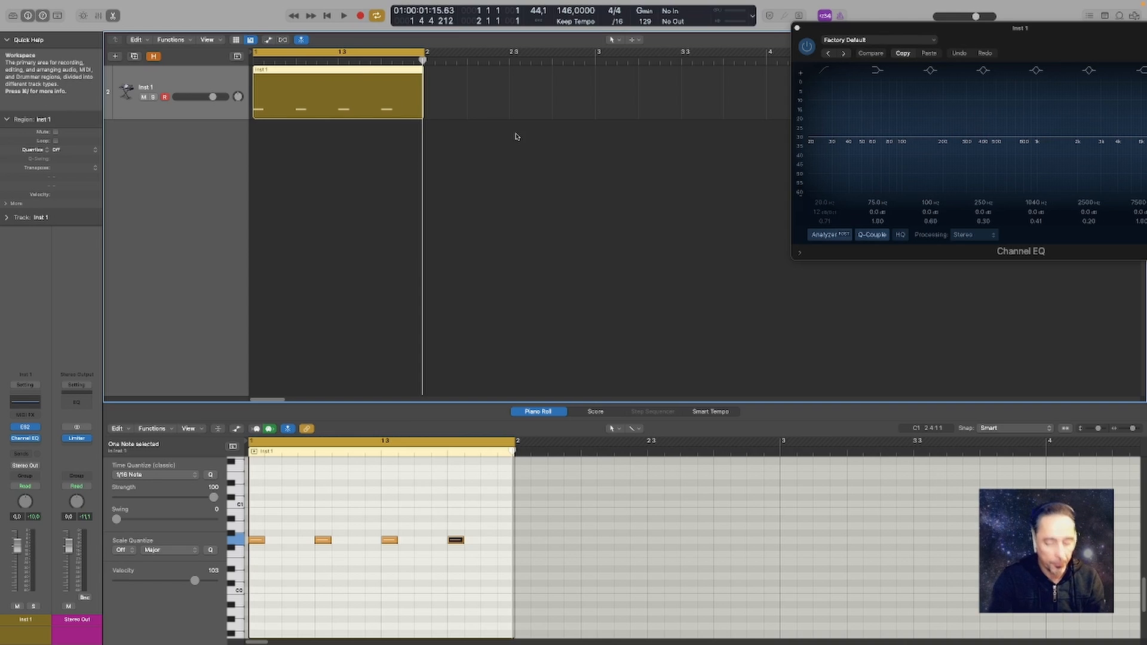
pyautogui.hotkey('ctrl', 'b')
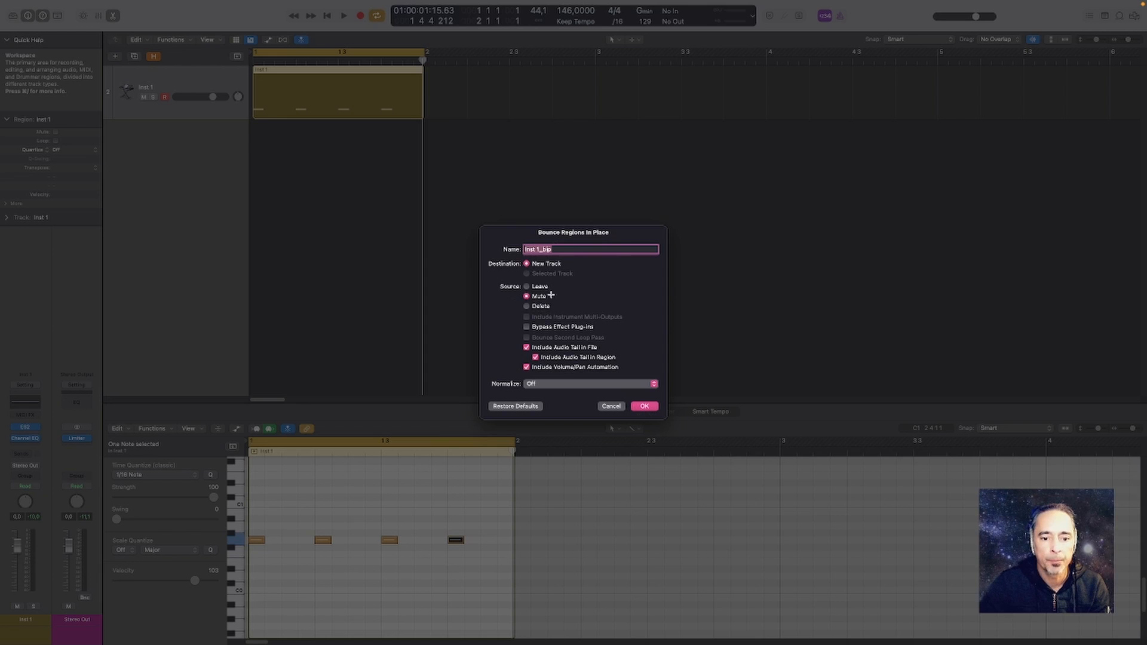
pyautogui.click(644, 407)
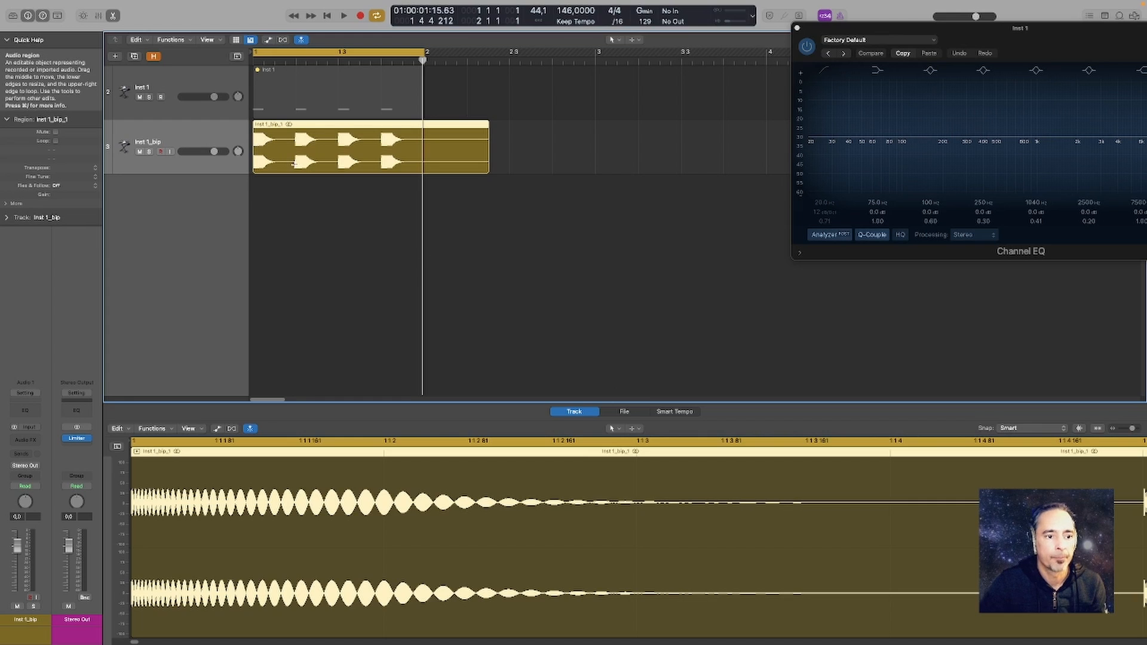
# Split the bounced audio region right before the second kick and delete everything after the first kick
pyautogui.click(296, 163)
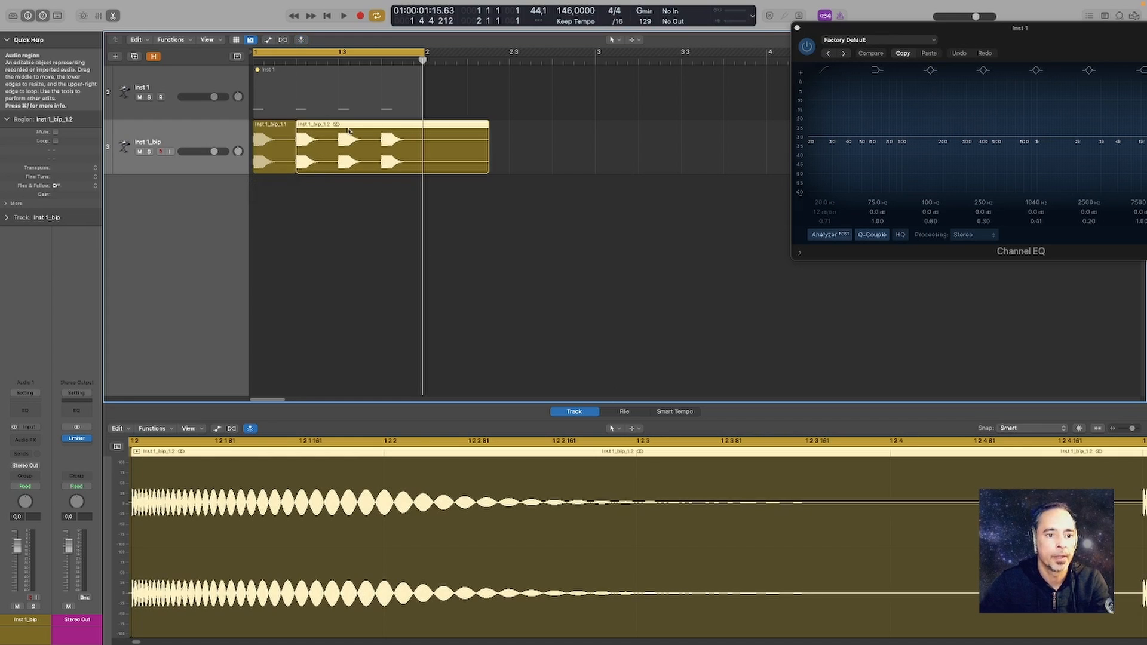
pyautogui.press('Delete')
pyautogui.click(283, 131)
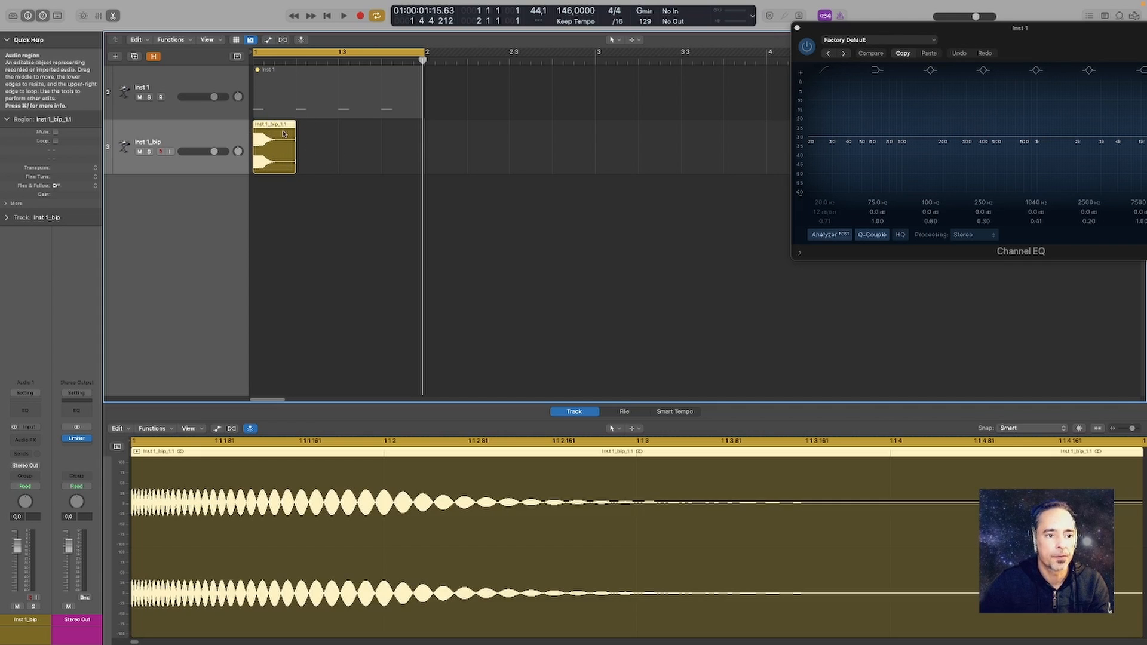
# Create a new Quick Sampler (Original) track from the single-kick audio region
pyautogui.moveTo(940, 58); pyautogui.dragTo(892, 238)
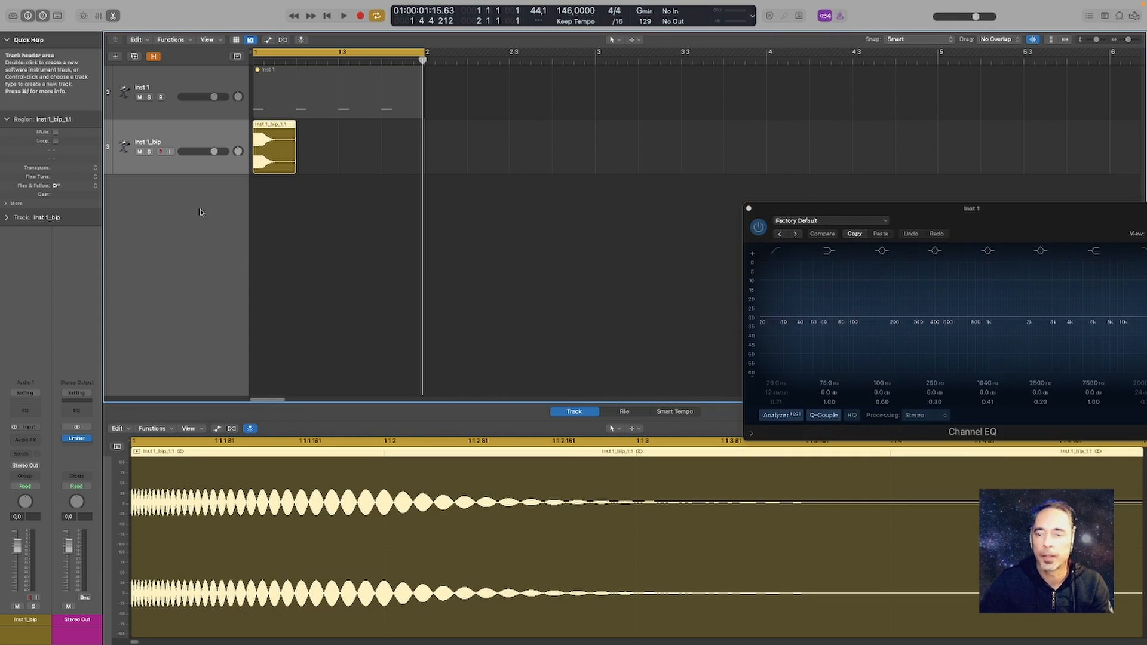
pyautogui.press('super+Right')
pyautogui.press('super+Right')
pyautogui.press('super+Right')
pyautogui.press('super+Right')
pyautogui.press('super+Right')
pyautogui.press('super+Right')
pyautogui.press('super+Down')
pyautogui.press('super+Down')
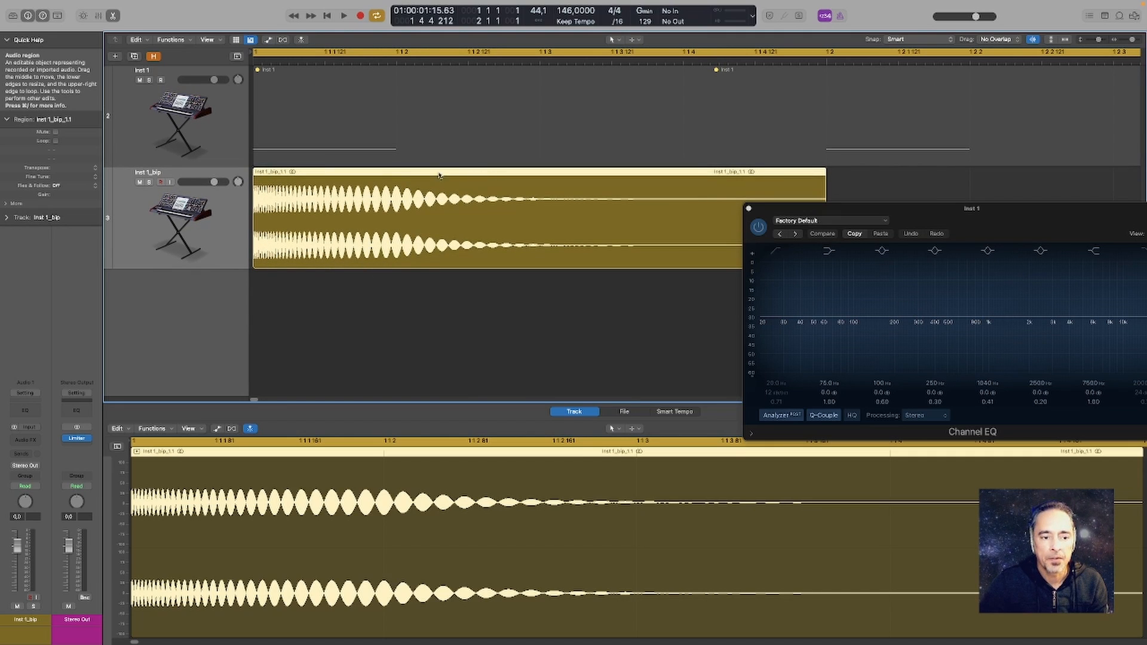
pyautogui.moveTo(453, 173); pyautogui.dragTo(452, 173)
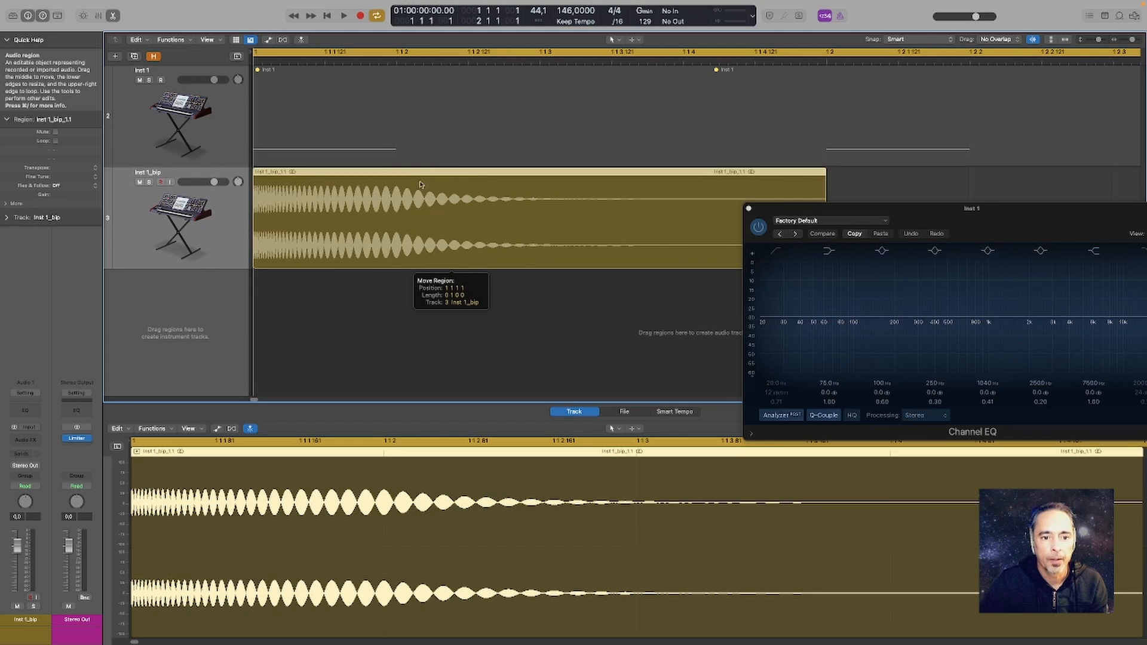
pyautogui.moveTo(266, 317); pyautogui.dragTo(179, 320)
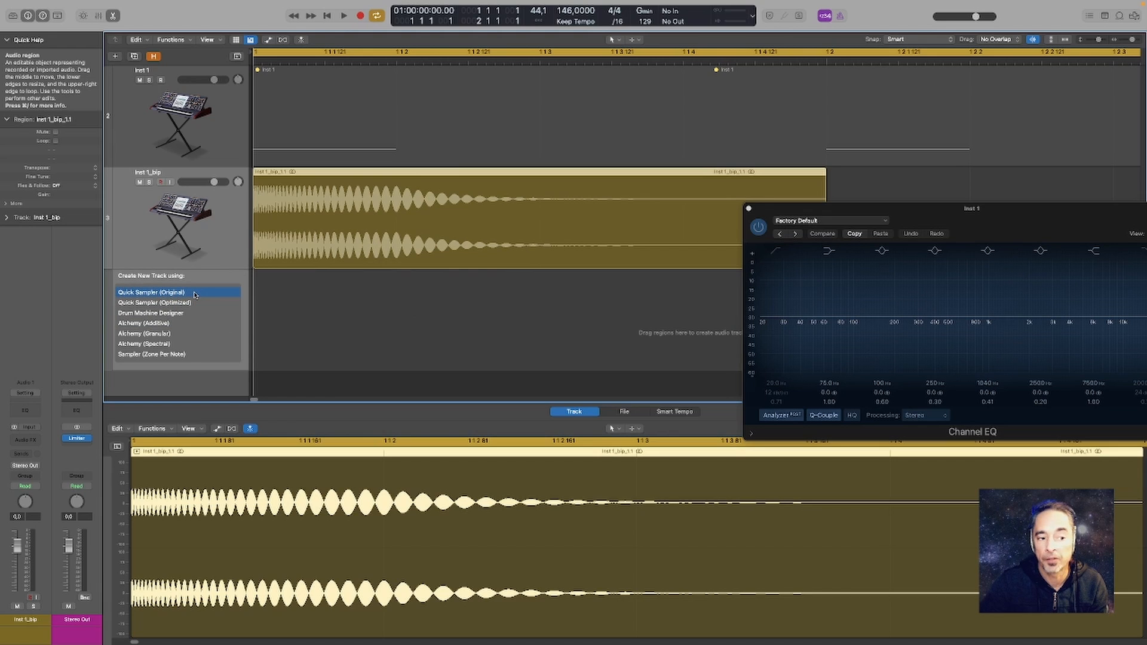
pyautogui.moveTo(193, 293); pyautogui.dragTo(193, 294)
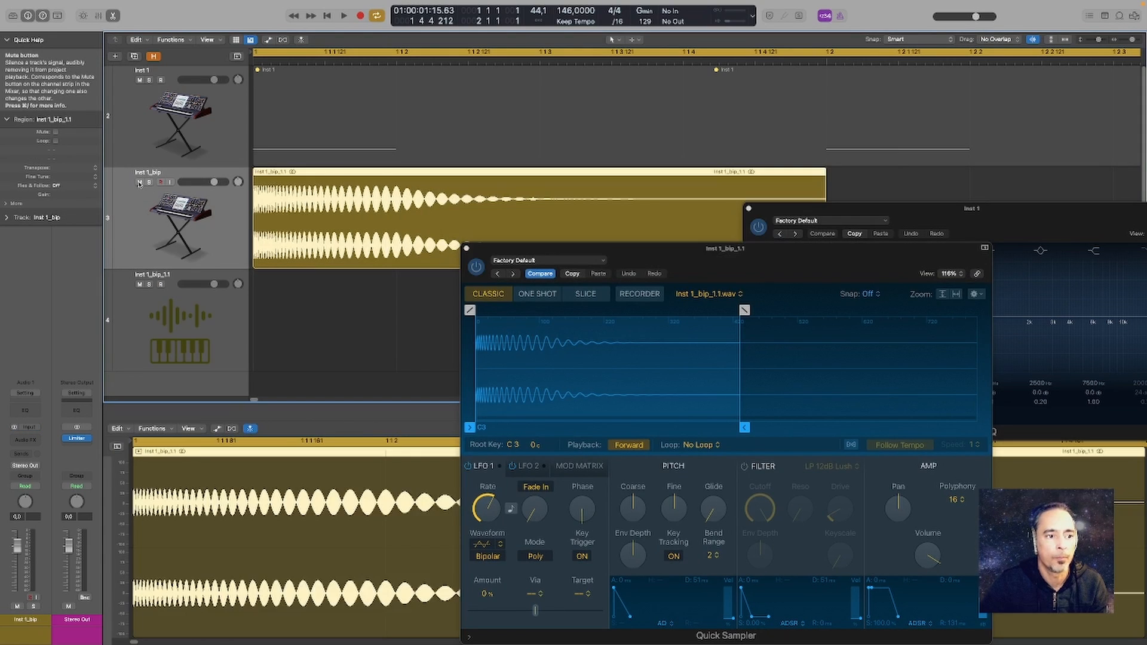
# Mute the bounced audio track and create a pattern region on the Quick Sampler track
pyautogui.click(139, 182)
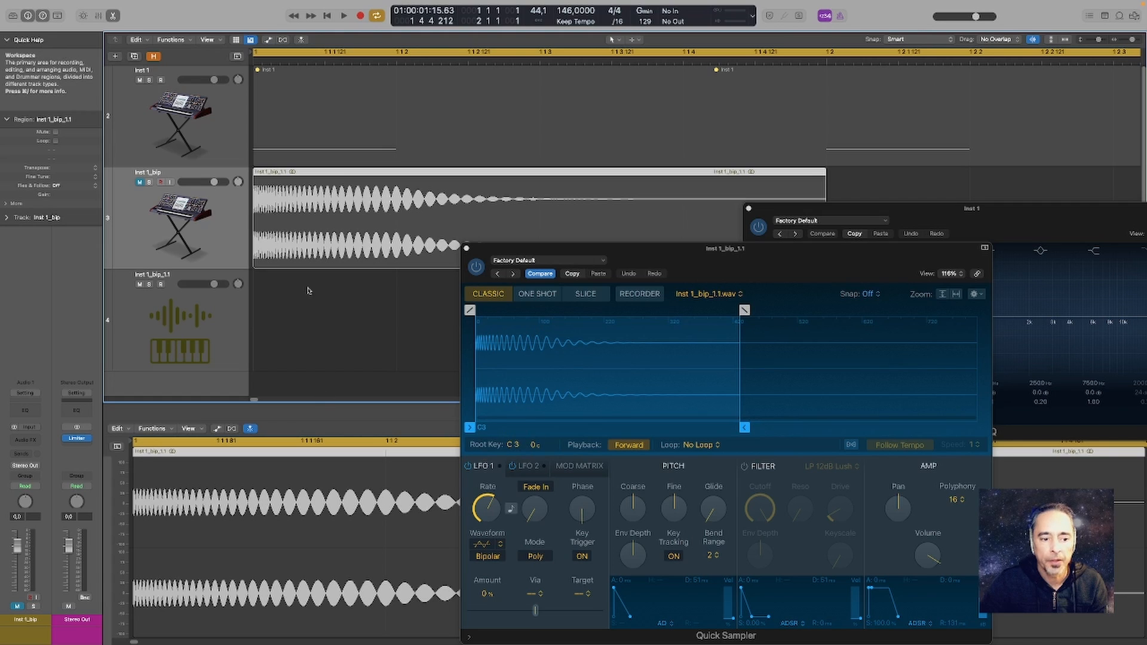
pyautogui.rightClick(269, 302)
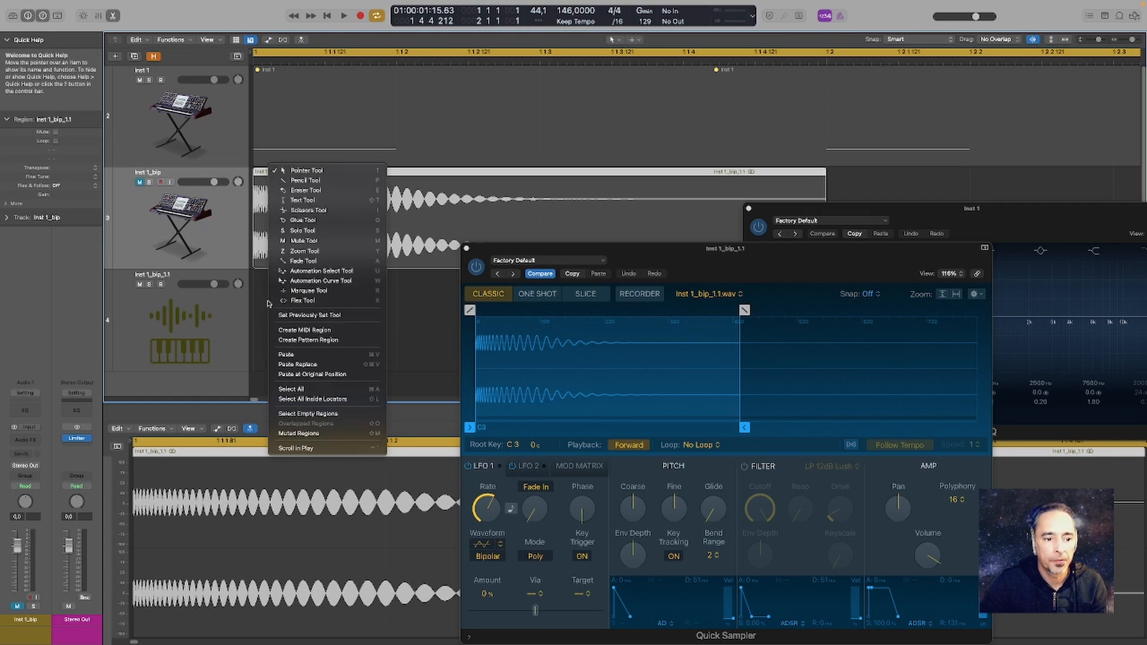
pyautogui.click(312, 340)
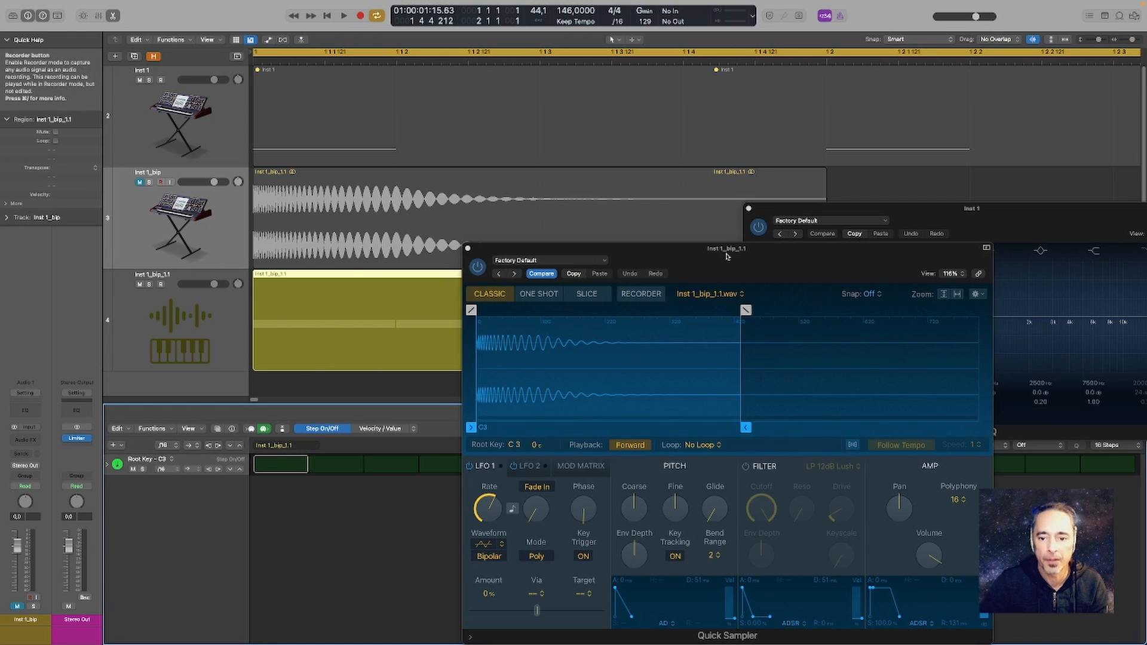
# Hide the plug-in windows and activate steps 1, 5, 9 and 13 in the root key row of the pattern
pyautogui.moveTo(726, 260); pyautogui.dragTo(666, 190)
pyautogui.press('v')
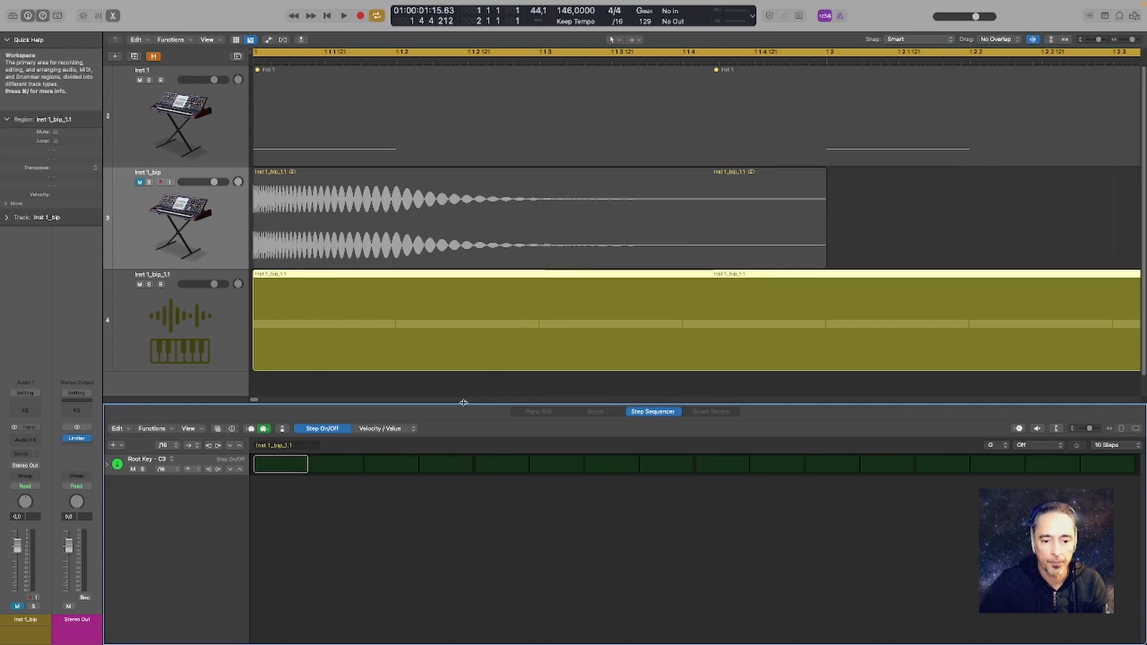
pyautogui.click(270, 470)
pyautogui.click(502, 465)
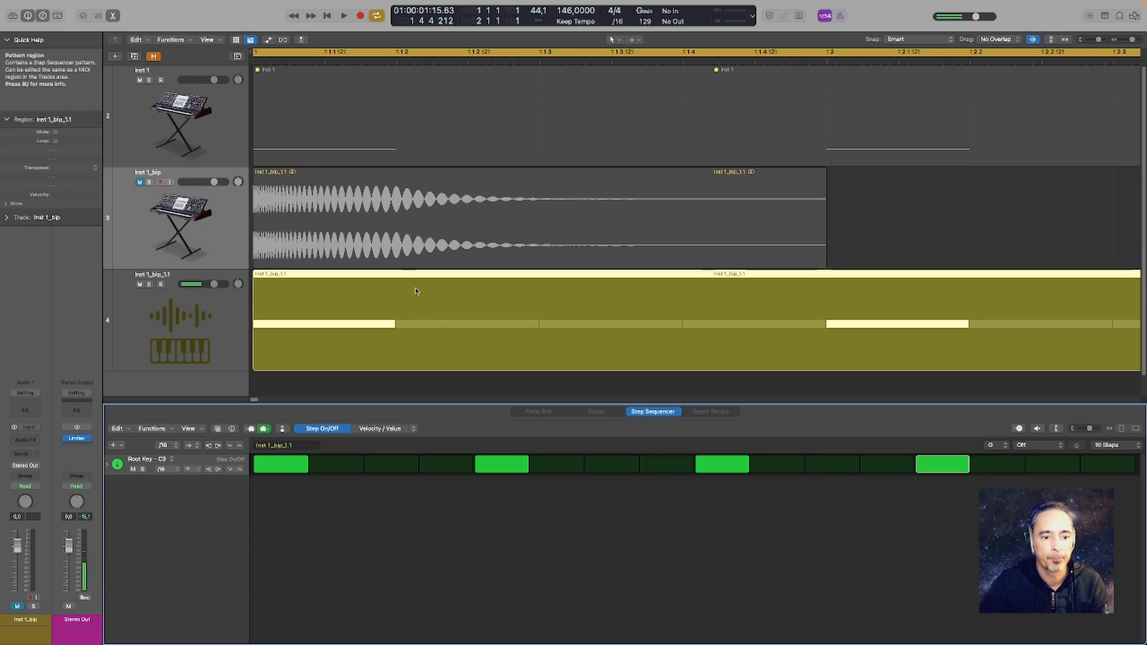
# Set the cycle range to the four-bar pattern region and play the kick pattern back
pyautogui.scroll(-10, 675, 187)
pyautogui.scroll(-3, 643, 284)
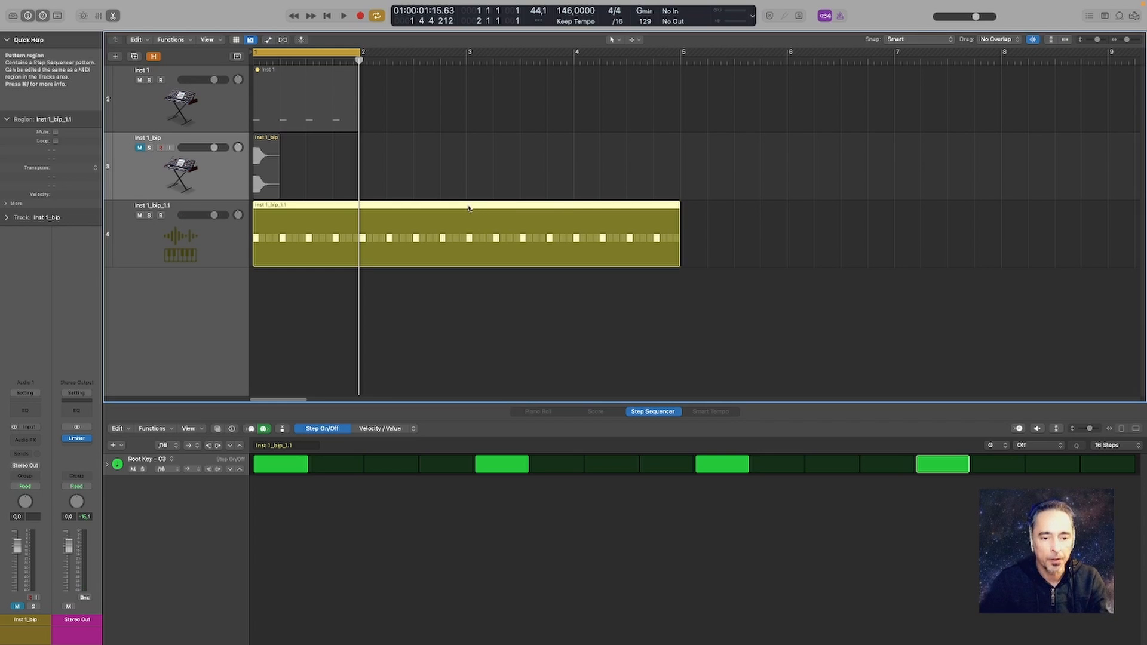
pyautogui.press('u')
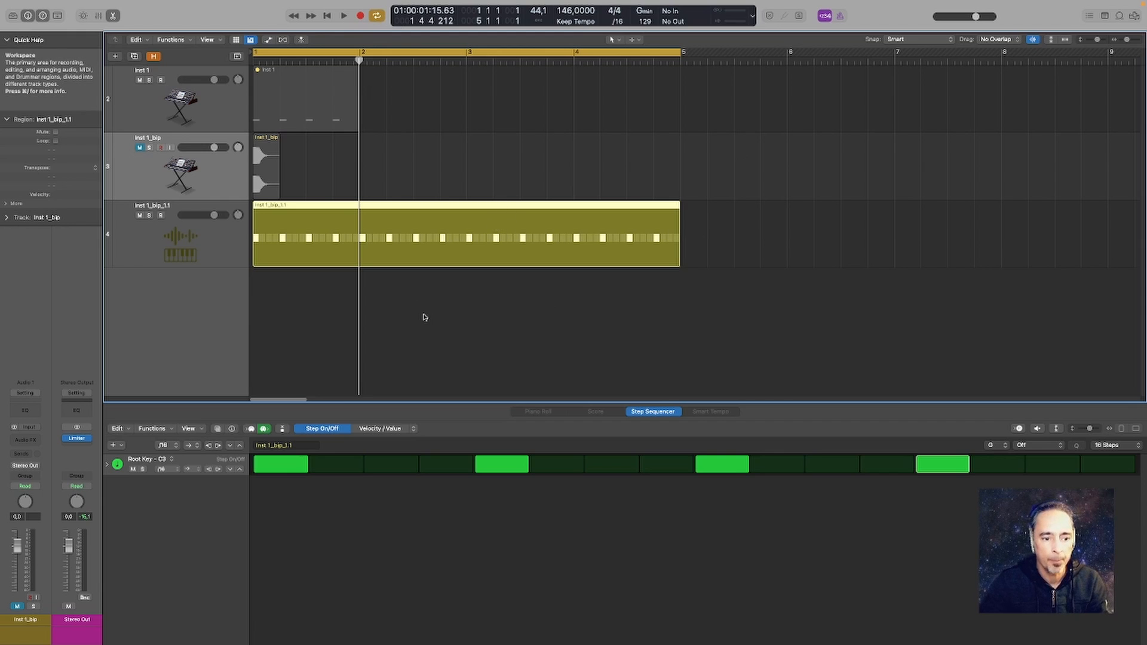
pyautogui.press('space')
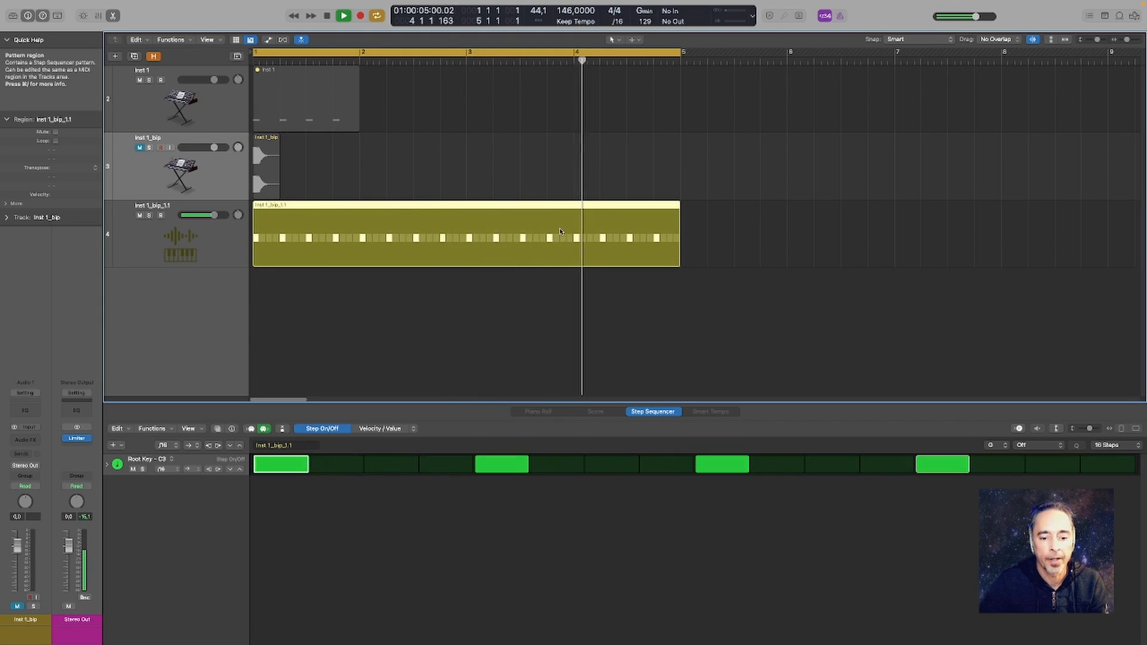
pyautogui.press('space')
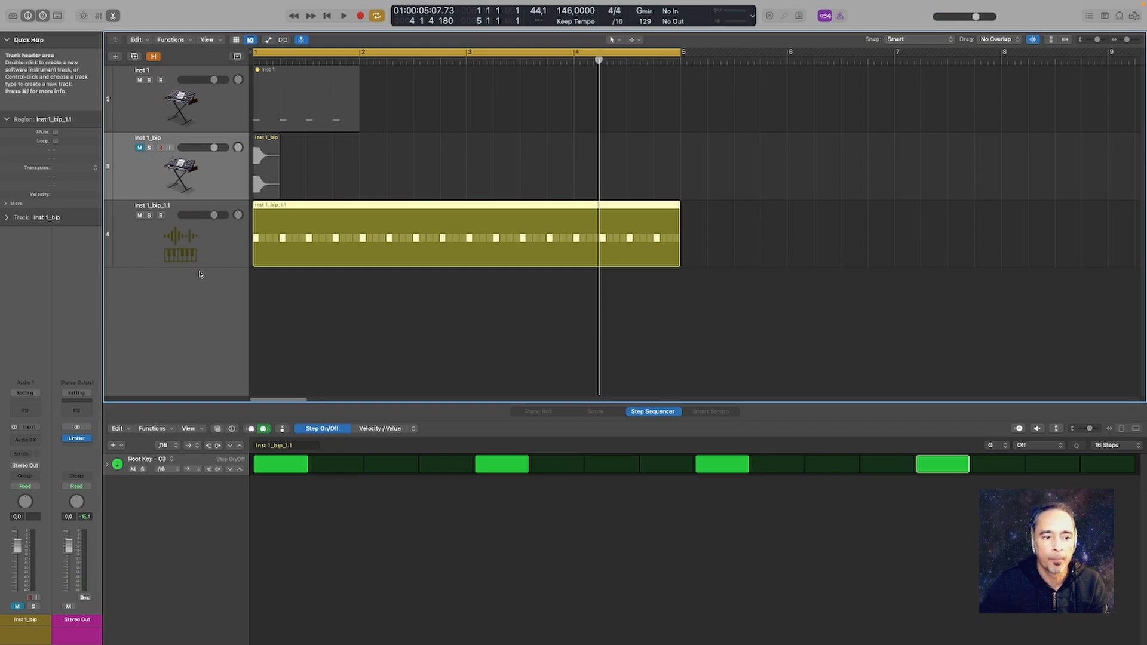
# Insert the occularScope effect on the Quick Sampler track and play the pattern to view the kick's waveform
pyautogui.press('Down')
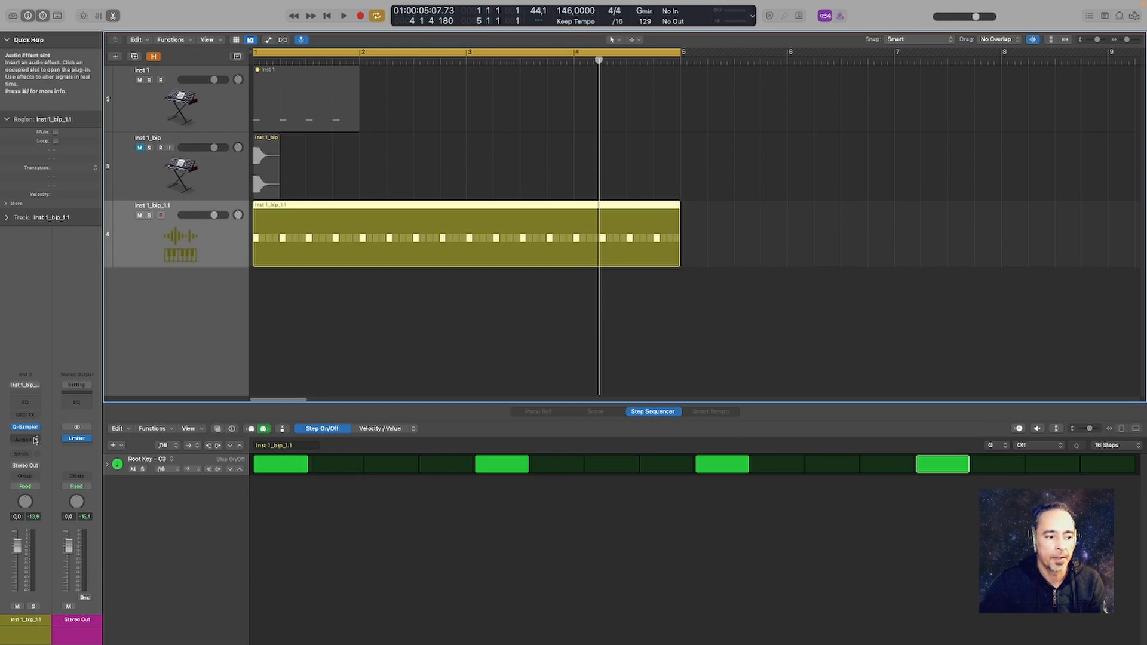
pyautogui.click(34, 440)
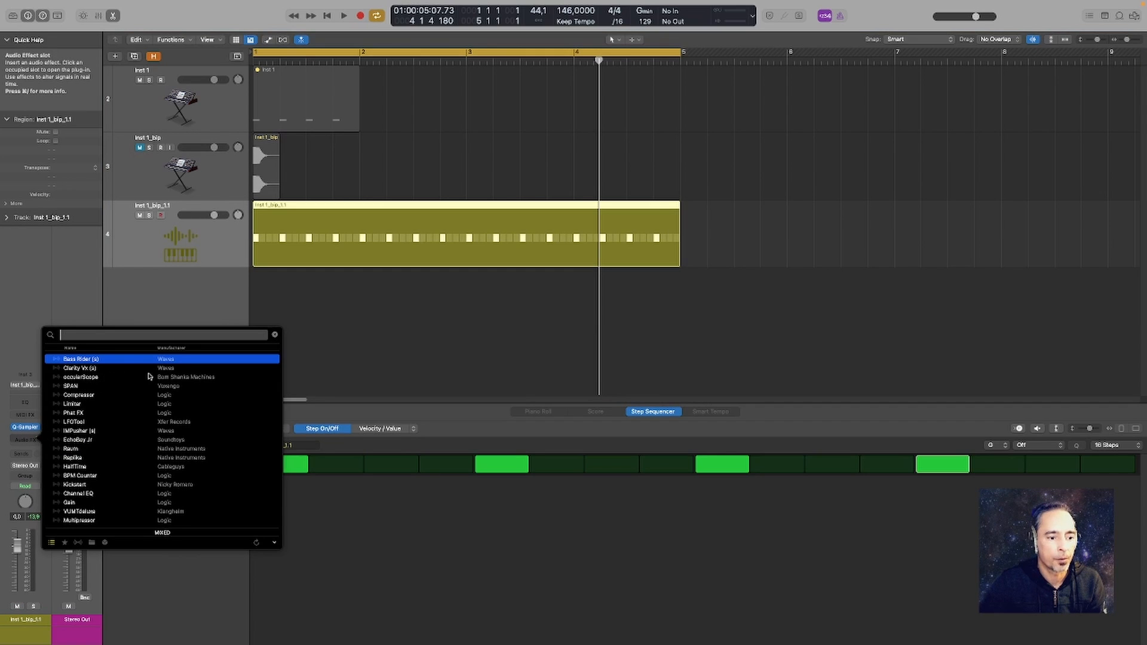
pyautogui.click(187, 380)
pyautogui.doubleClick(187, 380)
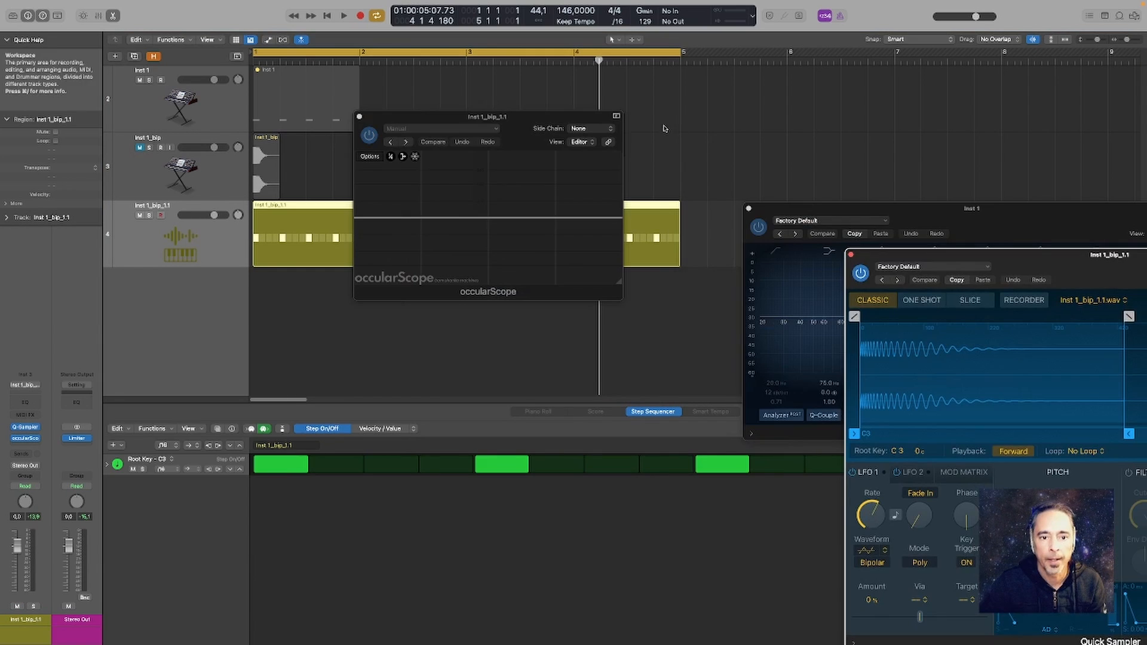
pyautogui.moveTo(523, 125); pyautogui.dragTo(508, 297)
pyautogui.press('space')
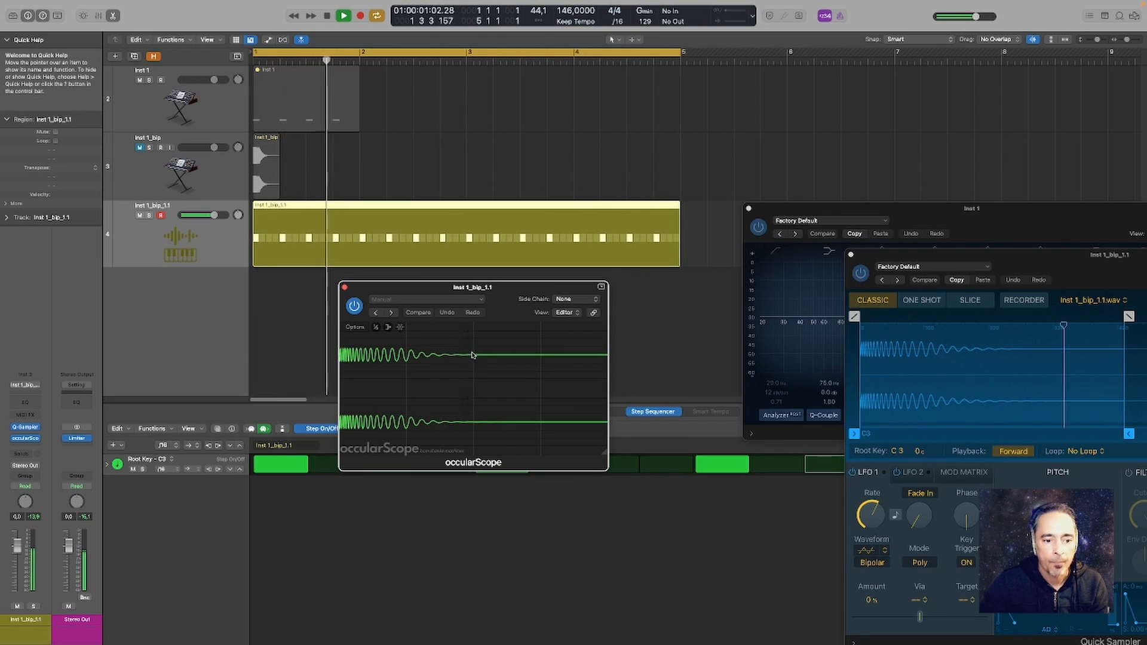
# Close the occularScope window, stop playback and shorten the sample end in Quick Sampler to about 0.217 s
pyautogui.click(344, 288)
pyautogui.press('space')
pyautogui.moveTo(1056, 259)
pyautogui.mouseDown()
pyautogui.moveTo(475, 165)
pyautogui.moveTo(605, 140)
pyautogui.mouseUp()
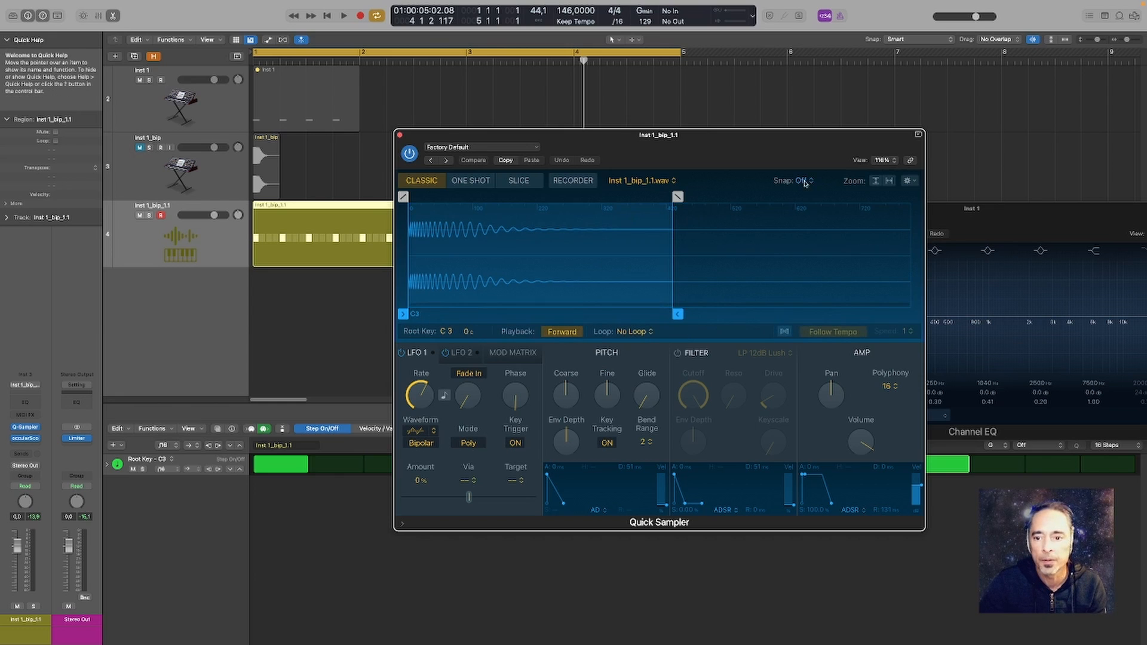
pyautogui.moveTo(678, 314)
pyautogui.mouseDown()
pyautogui.moveTo(553, 323)
pyautogui.moveTo(562, 328)
pyautogui.mouseUp()
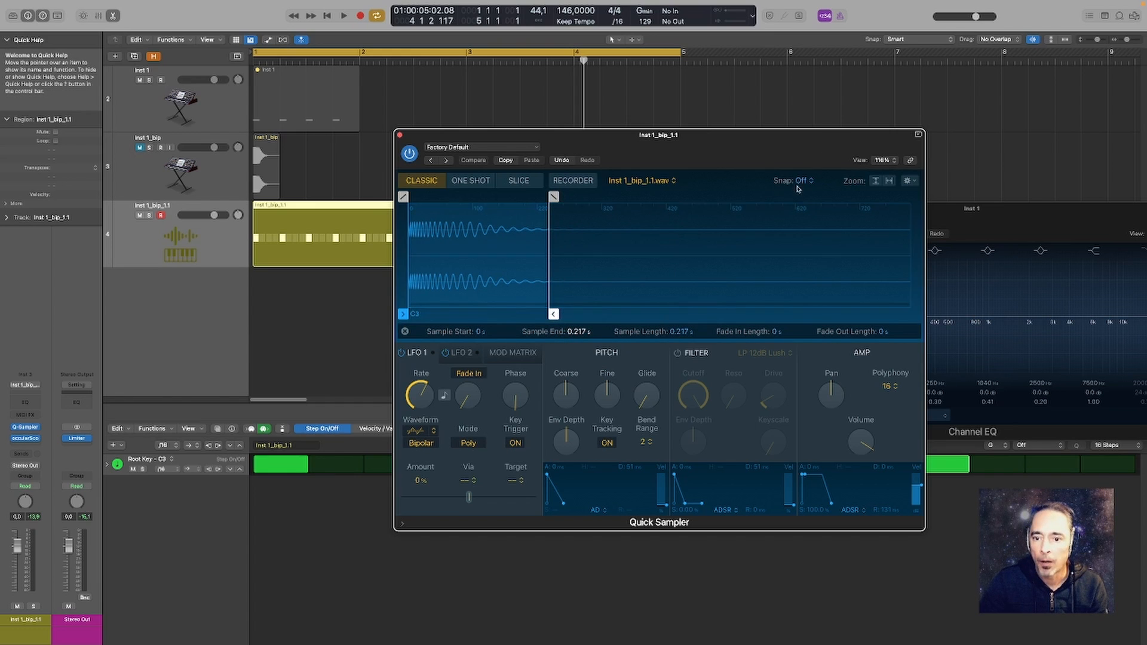
# Set the Quick Sampler snap to Zero Crossing and trim the sample end to about 0.205 s during playback
pyautogui.click(799, 181)
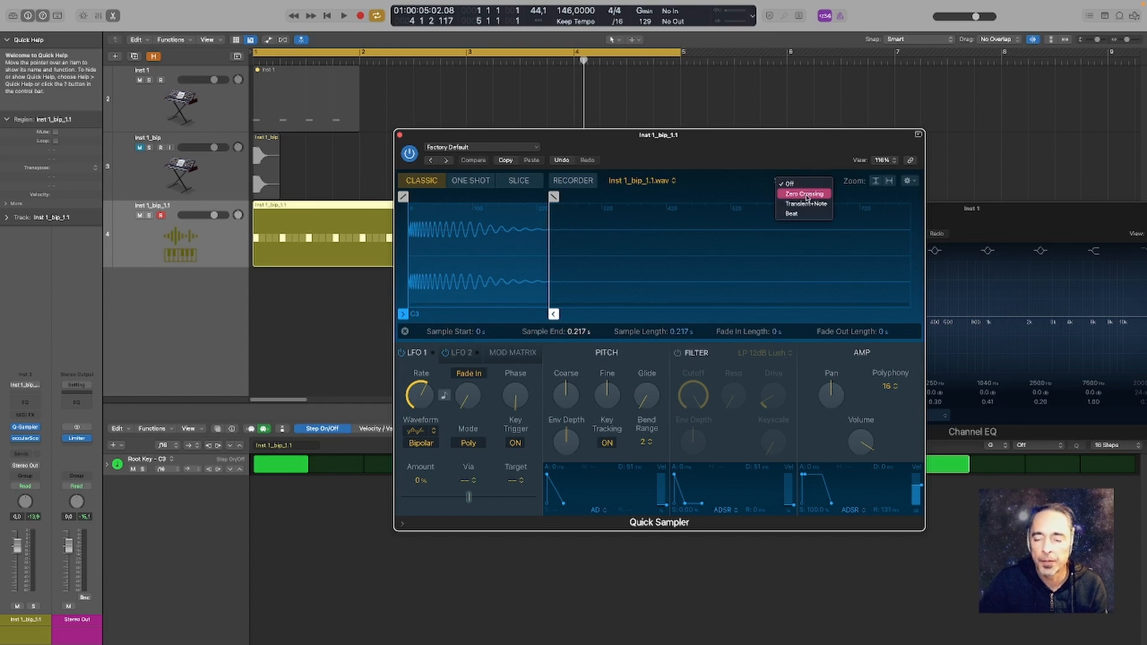
pyautogui.click(815, 195)
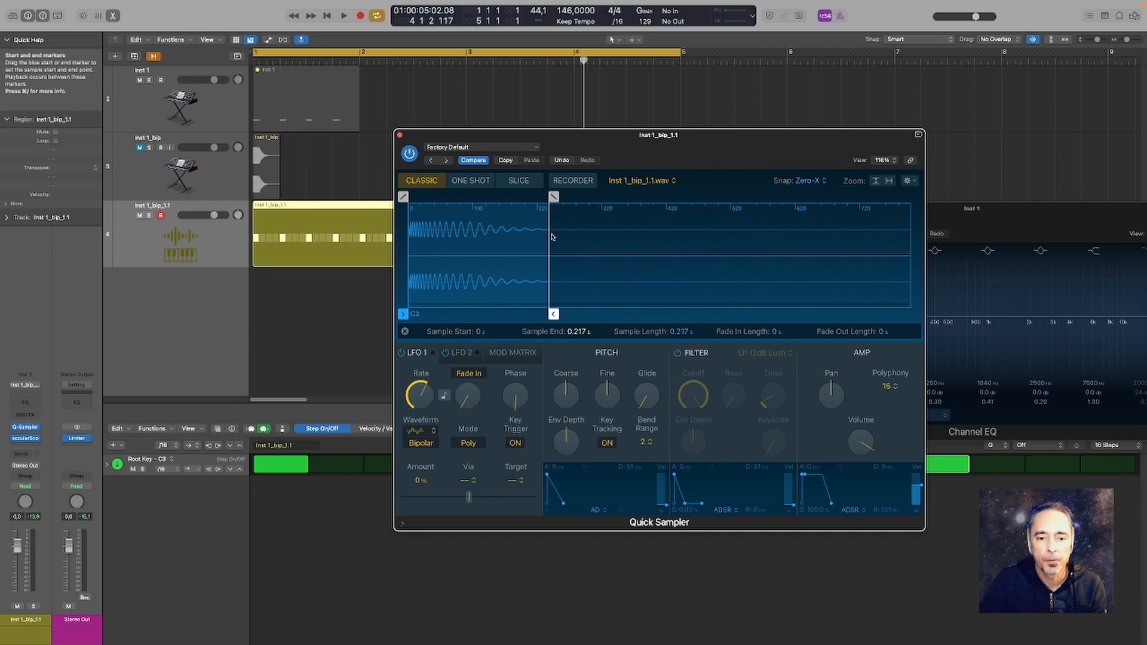
pyautogui.press('space')
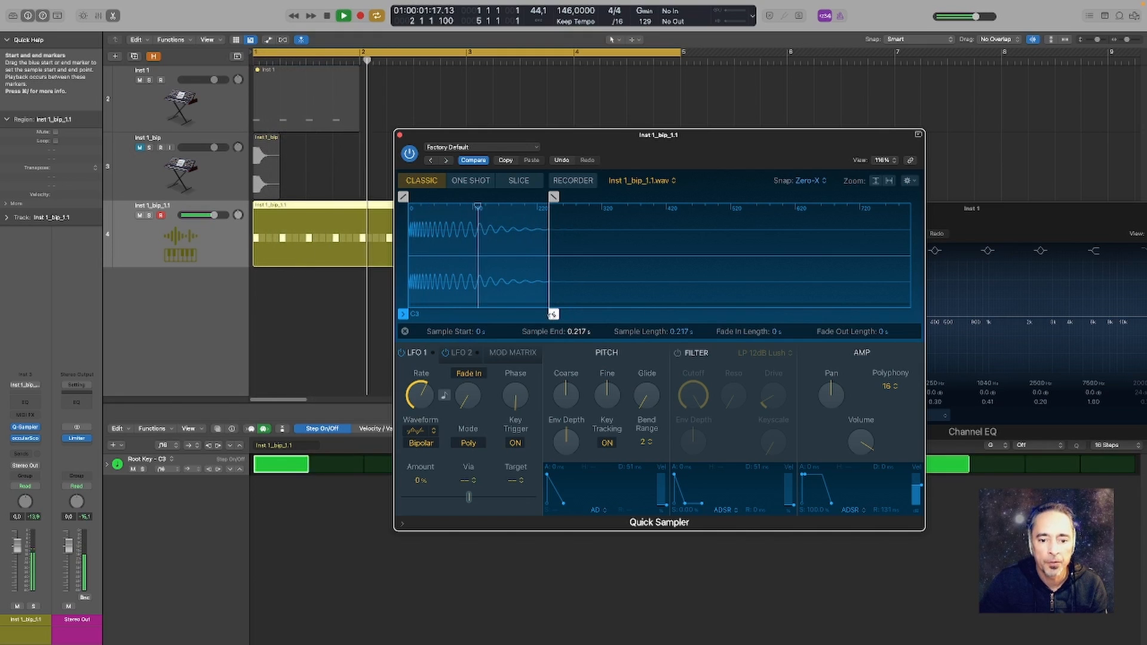
pyautogui.moveTo(553, 315); pyautogui.dragTo(547, 315)
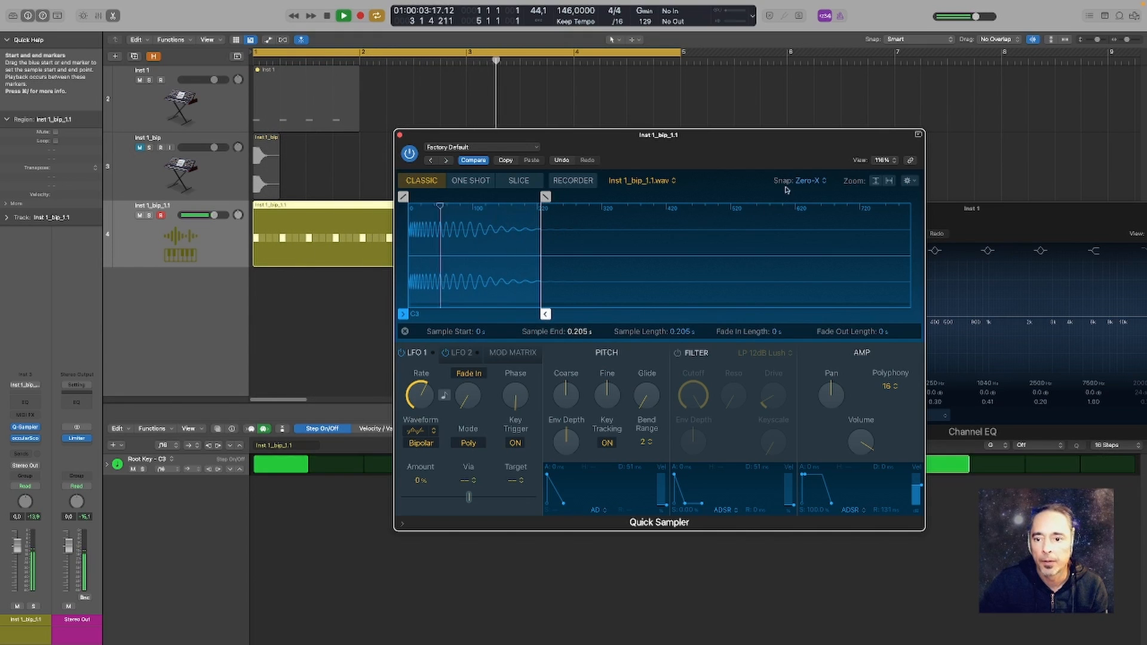
# Turn snapping off and try trimming the sample end to about 0.191 s while the pattern plays
pyautogui.click(810, 180)
pyautogui.click(796, 174)
pyautogui.moveTo(545, 314); pyautogui.dragTo(537, 315)
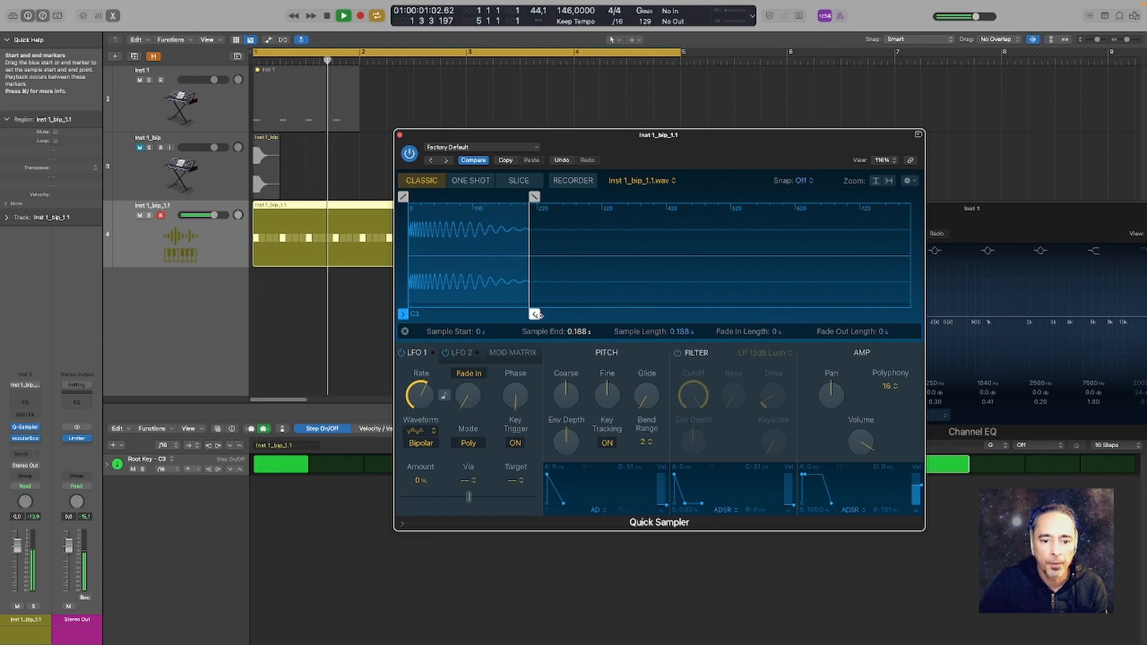
pyautogui.moveTo(538, 315); pyautogui.dragTo(540, 314)
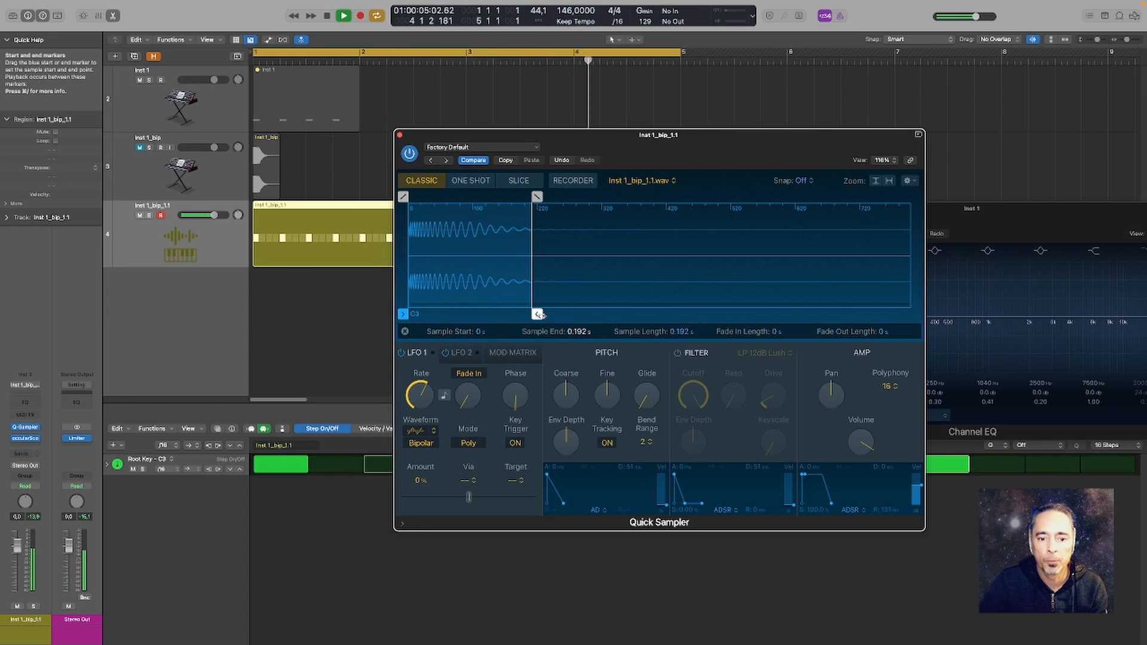
pyautogui.press('space')
# Switch the snap back to Zero Crossing and move the sample end to about 0.205 s
pyautogui.click(805, 181)
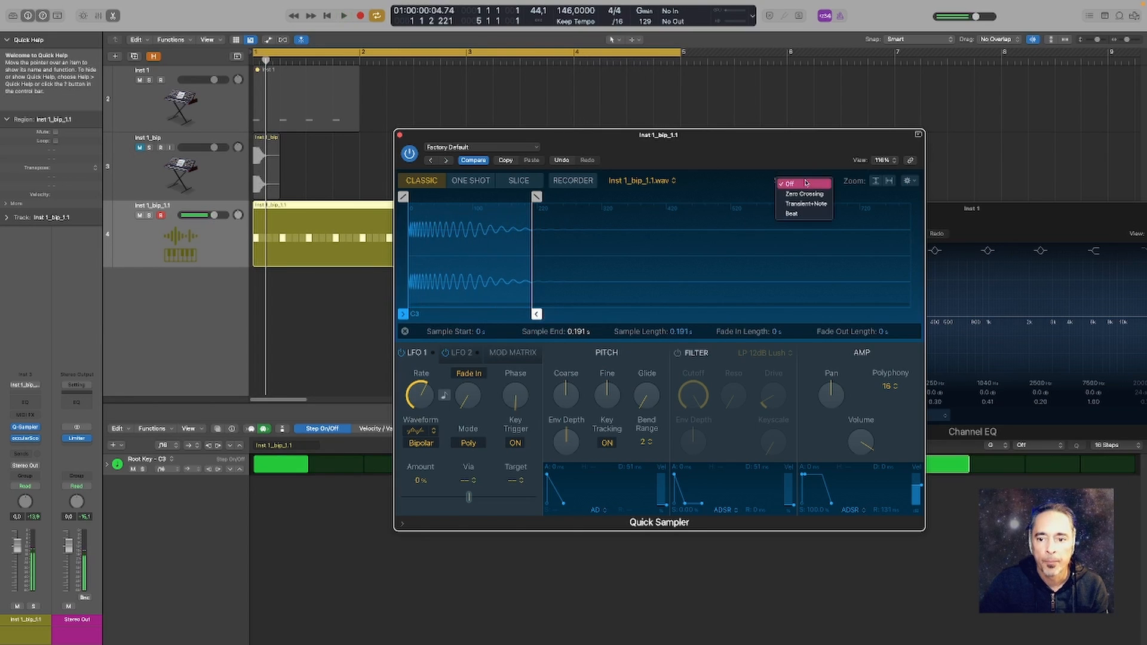
pyautogui.click(807, 195)
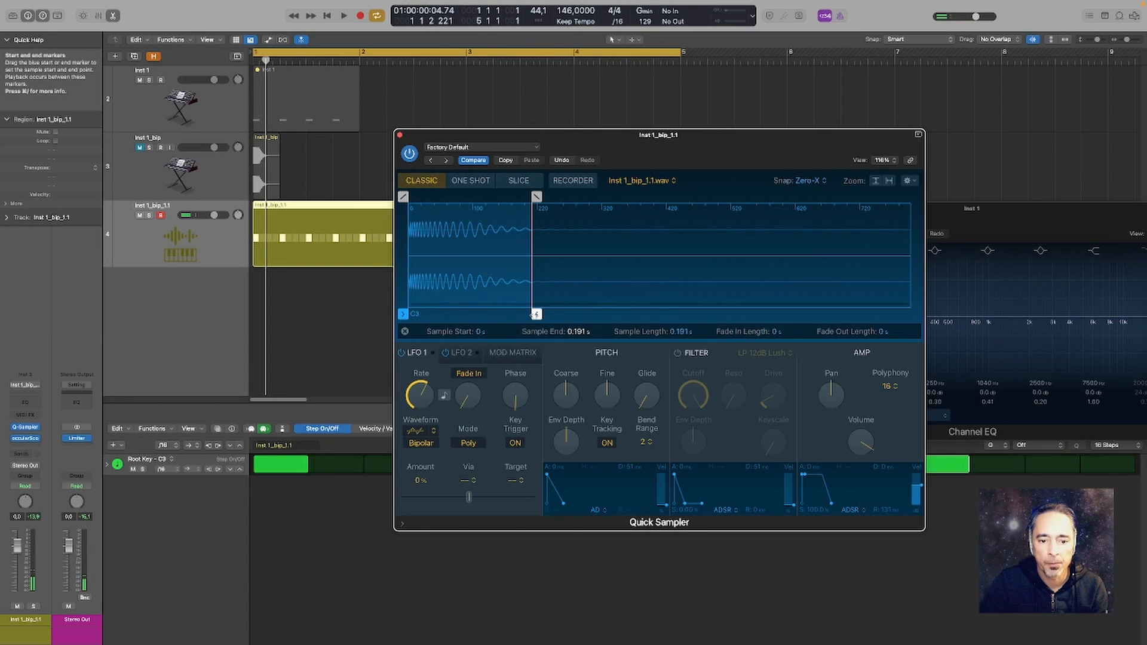
pyautogui.moveTo(536, 314); pyautogui.dragTo(543, 315)
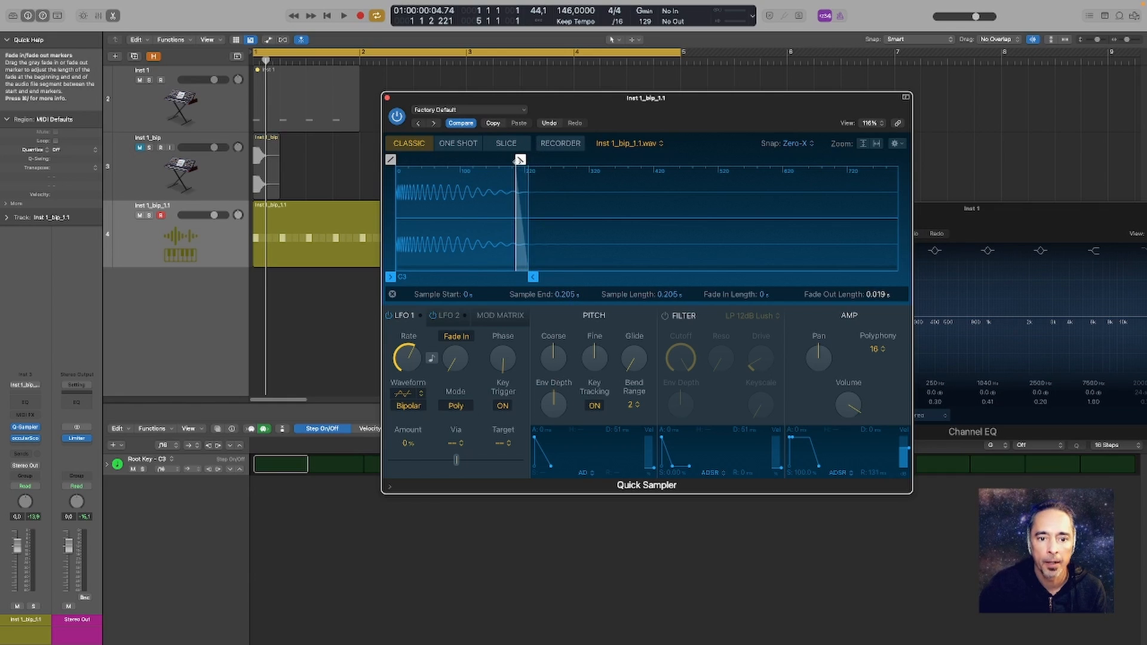
# Set the sample's fade-out to about 0.056 s, close Quick Sampler and audition the kick pattern
pyautogui.moveTo(502, 162); pyautogui.dragTo(501, 162)
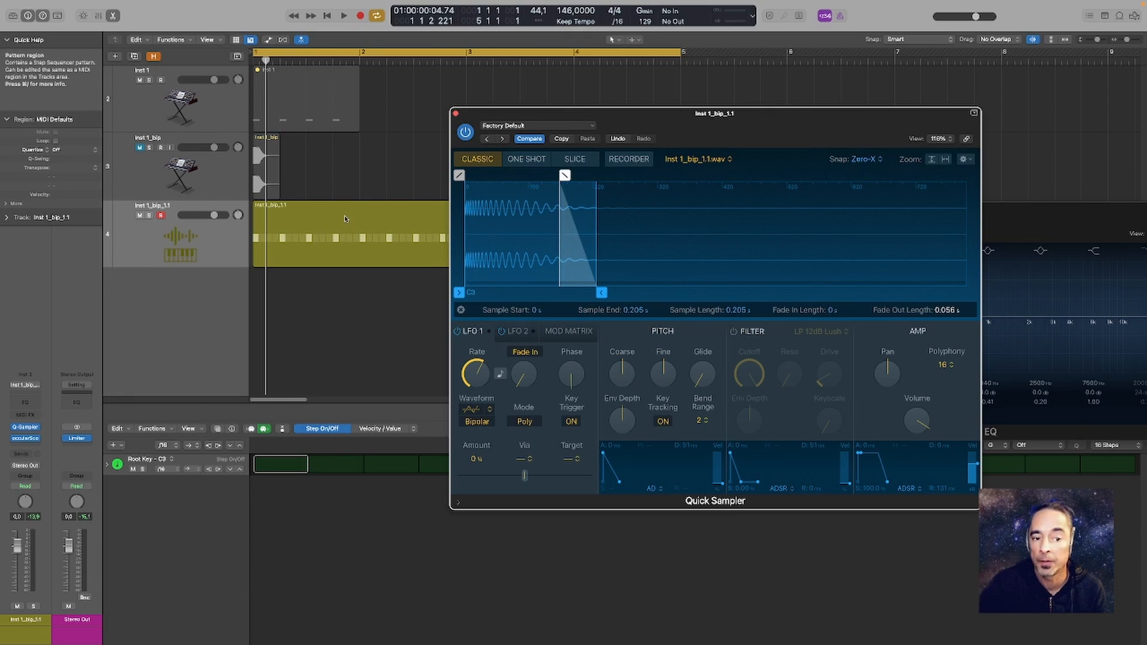
pyautogui.click(455, 113)
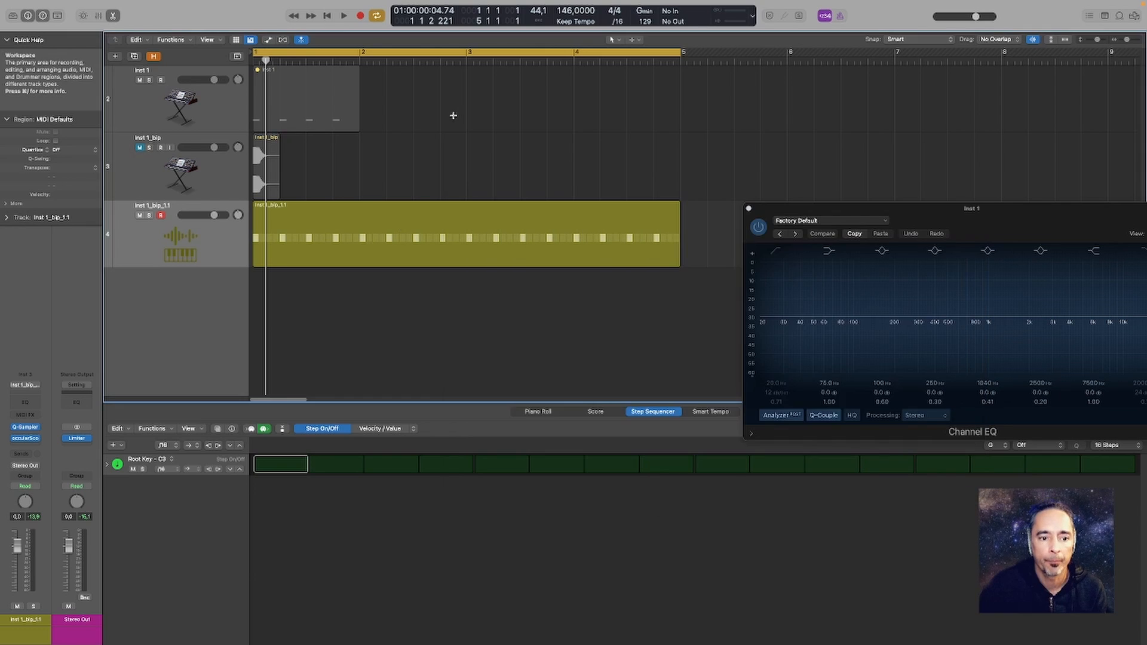
pyautogui.press('space')
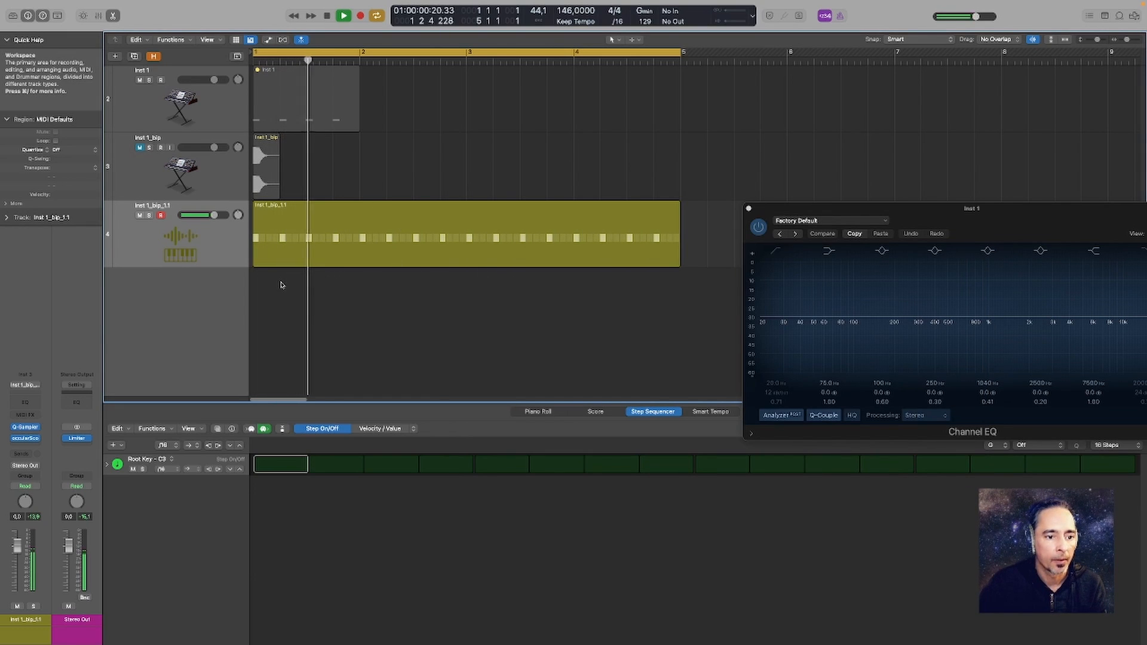
pyautogui.press('space')
pyautogui.press('space')
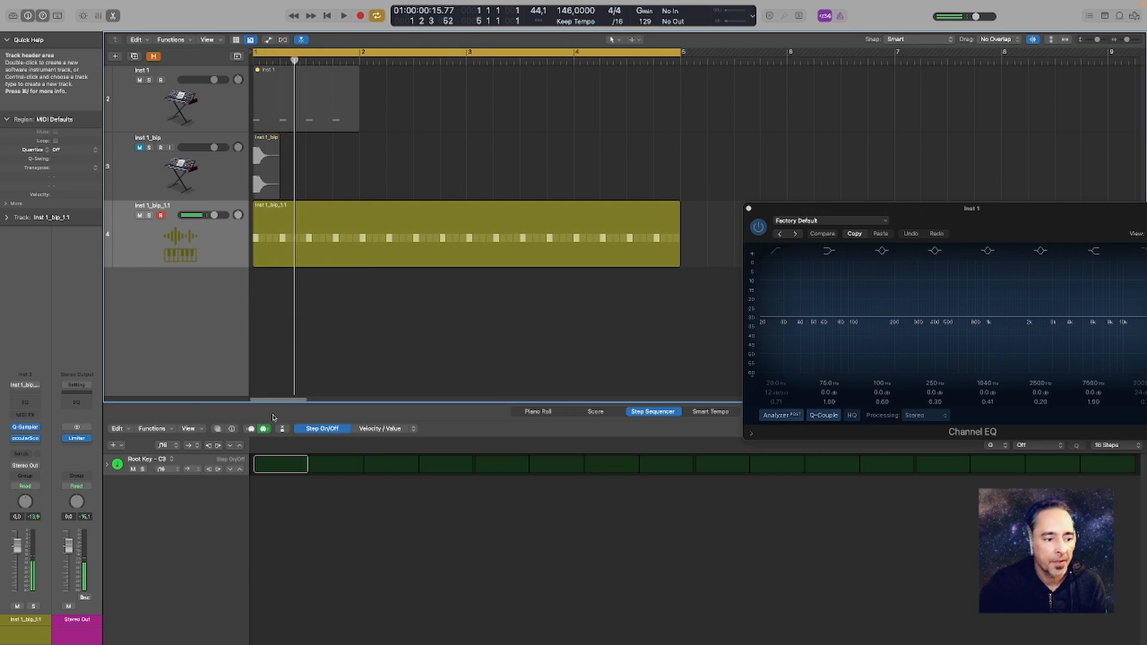
# Insert a Channel EQ on the Inst 1_bip_1.1 track and cut 250 Hz by about 5.4 dB with a Q of 0.48 during playback
pyautogui.click(26, 402)
pyautogui.moveTo(600, 146); pyautogui.dragTo(730, 124)
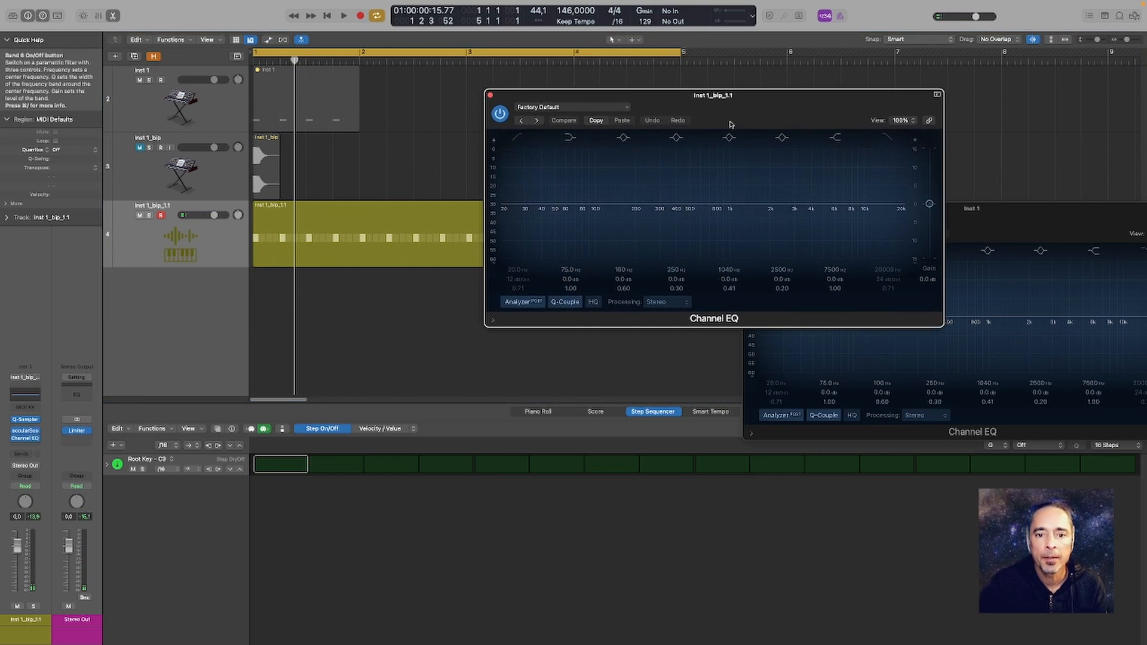
pyautogui.press('space')
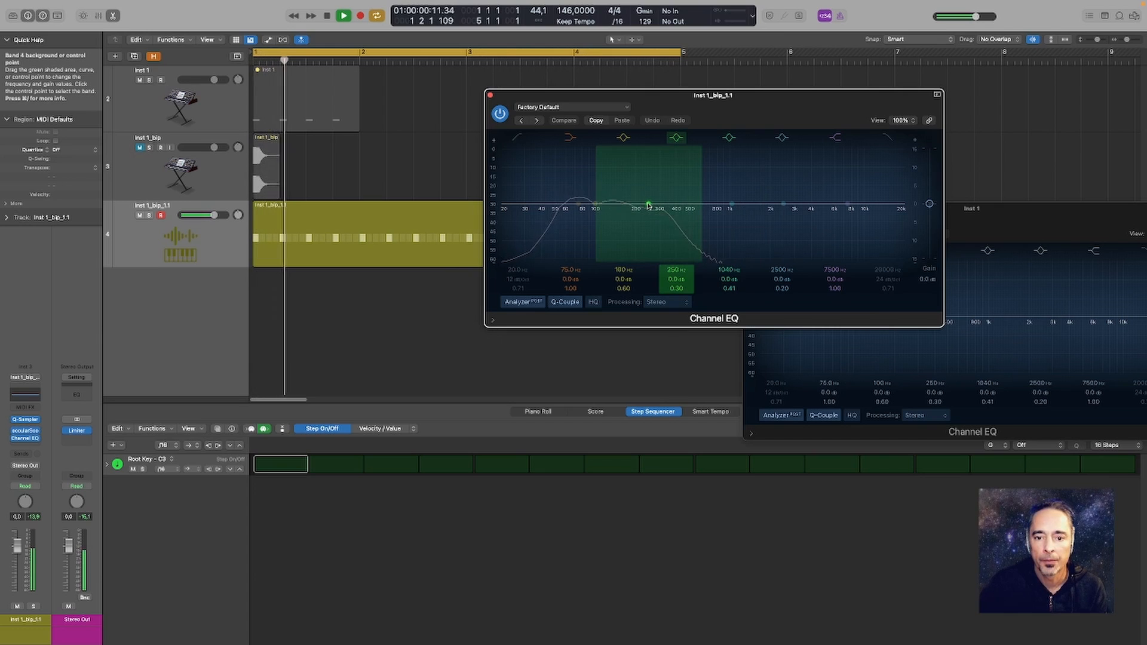
pyautogui.click(649, 205)
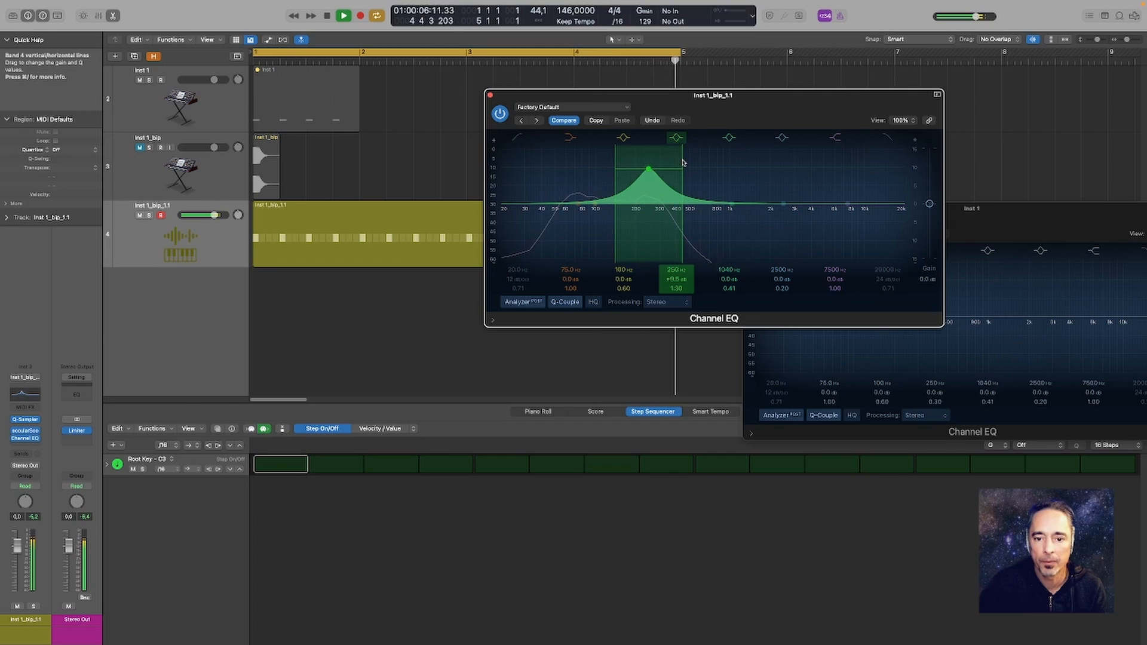
pyautogui.moveTo(683, 163); pyautogui.dragTo(683, 167)
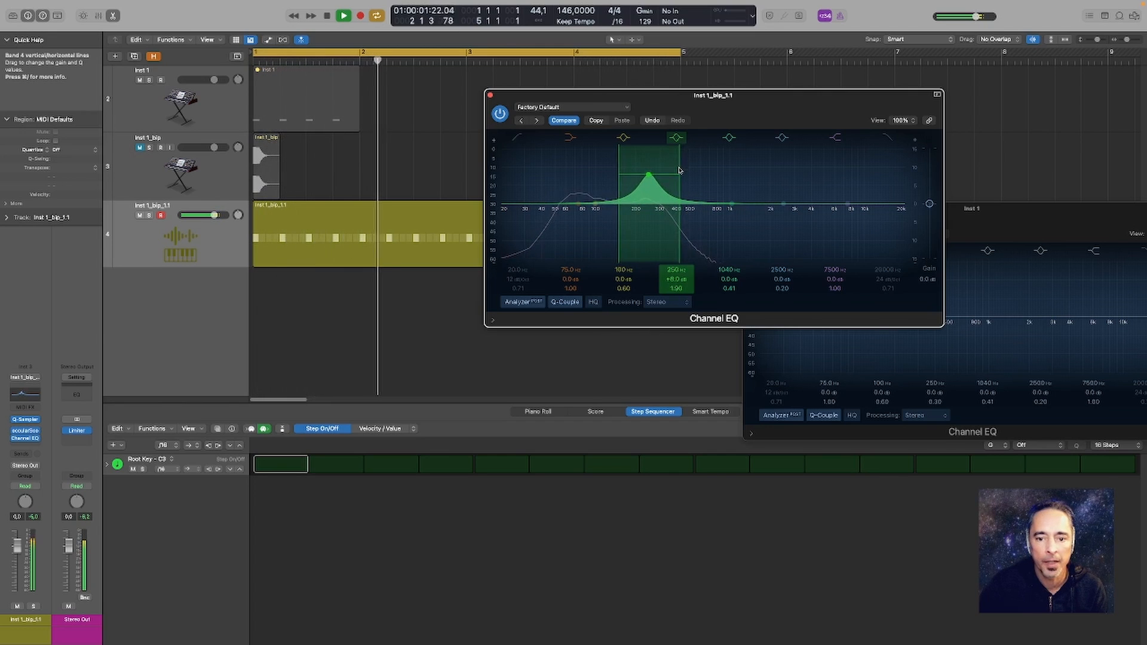
pyautogui.moveTo(677, 213); pyautogui.dragTo(690, 227)
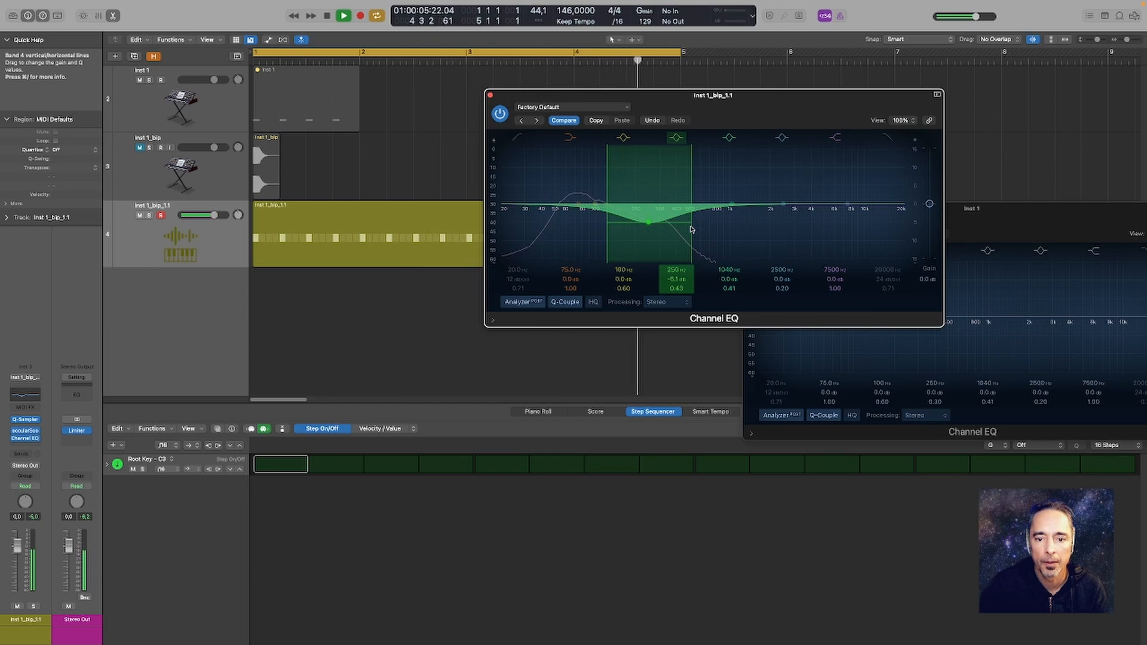
pyautogui.moveTo(691, 227); pyautogui.dragTo(690, 228)
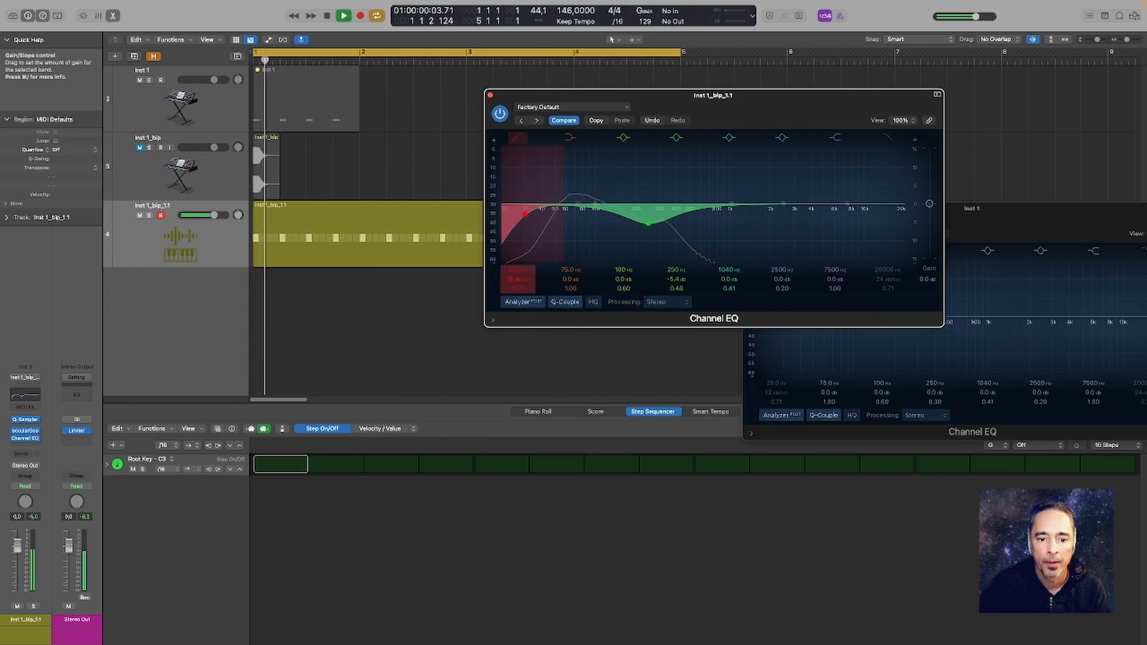
# Set the Channel EQ low cut to 30 Hz at 24 dB/oct and close the EQ window
pyautogui.moveTo(518, 279); pyautogui.dragTo(517, 265)
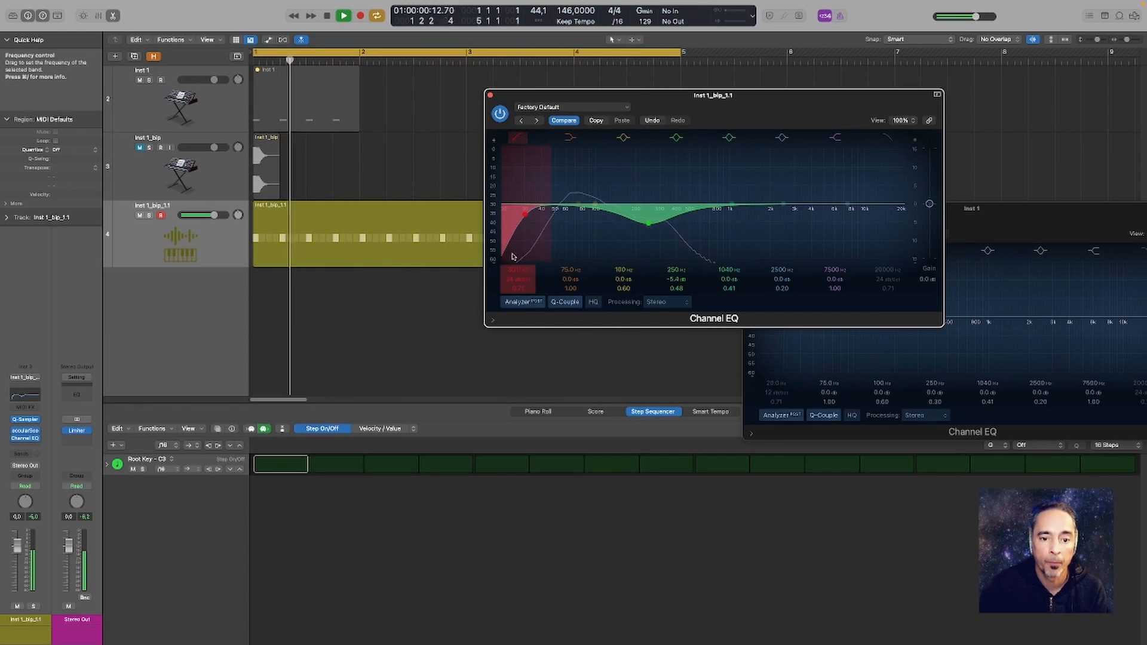
pyautogui.click(491, 95)
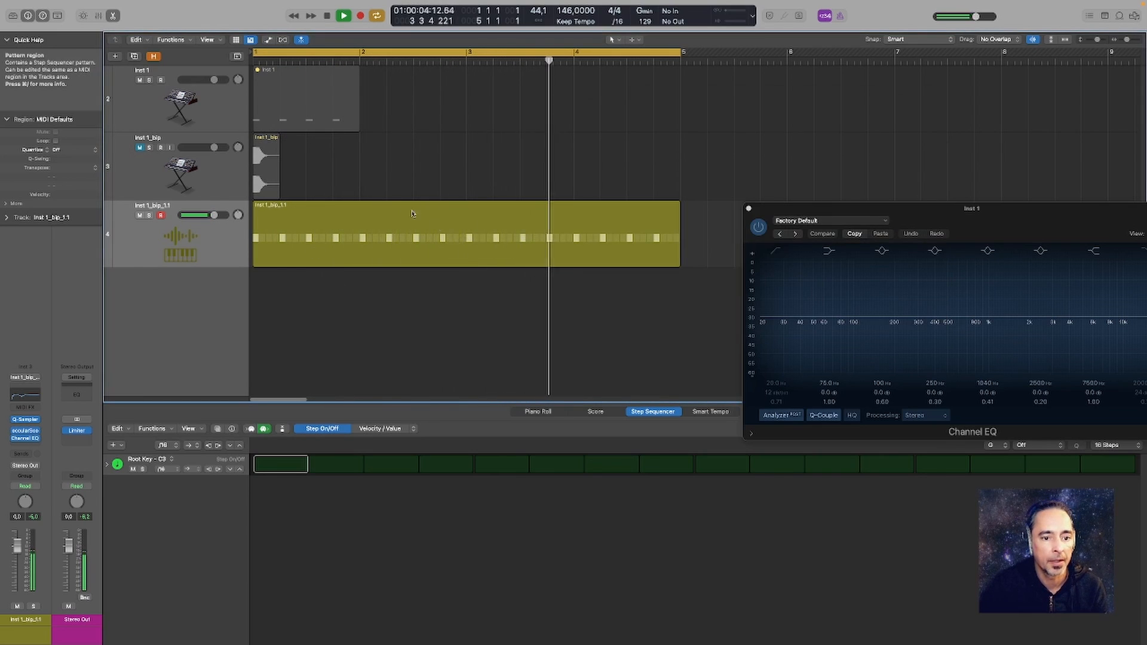
pyautogui.click(217, 240)
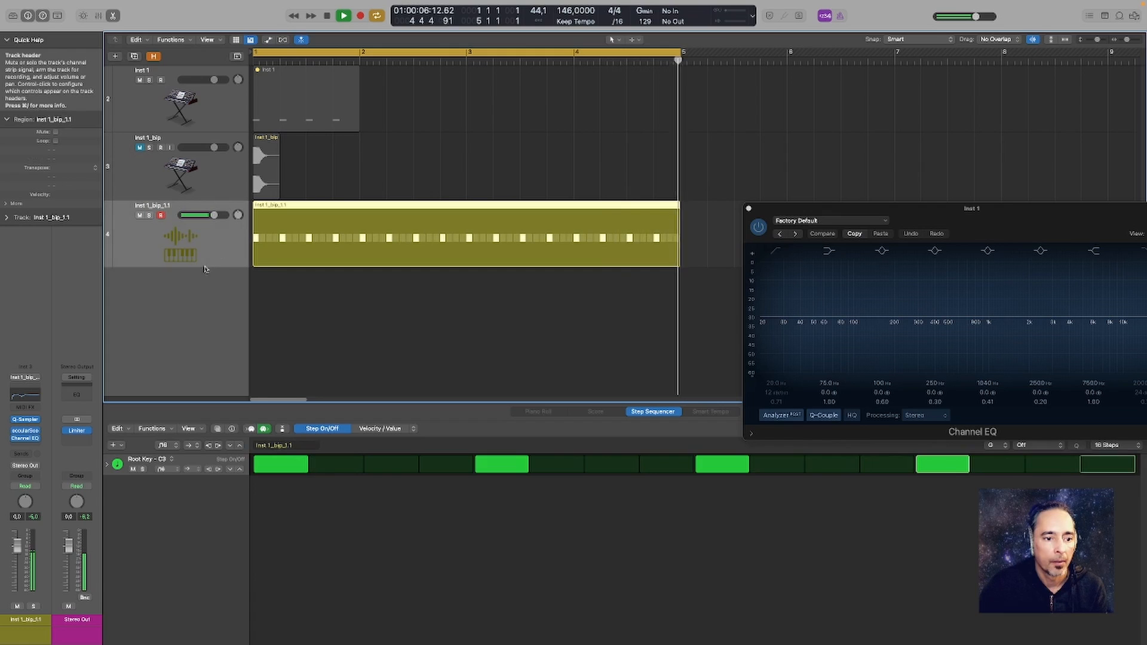
# Insert a stereo Clip Distortion after the Channel EQ on the Inst 1_bip_1.1 track
pyautogui.click(25, 446)
pyautogui.moveTo(41, 593)
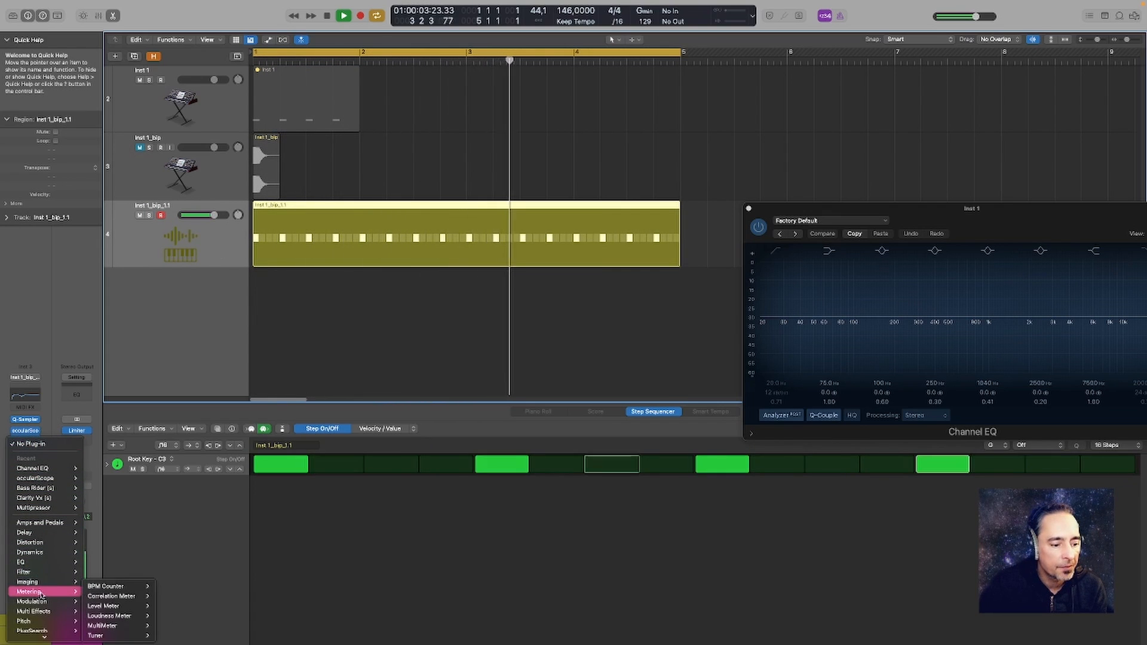
pyautogui.moveTo(30, 542)
pyautogui.moveTo(111, 556)
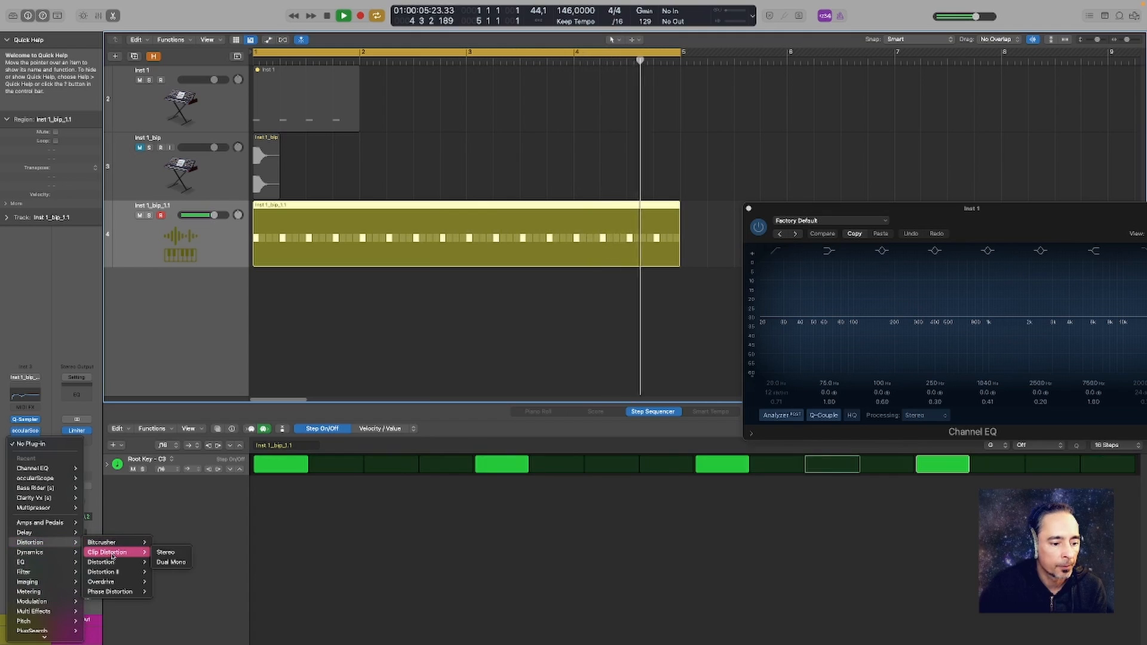
pyautogui.click(165, 552)
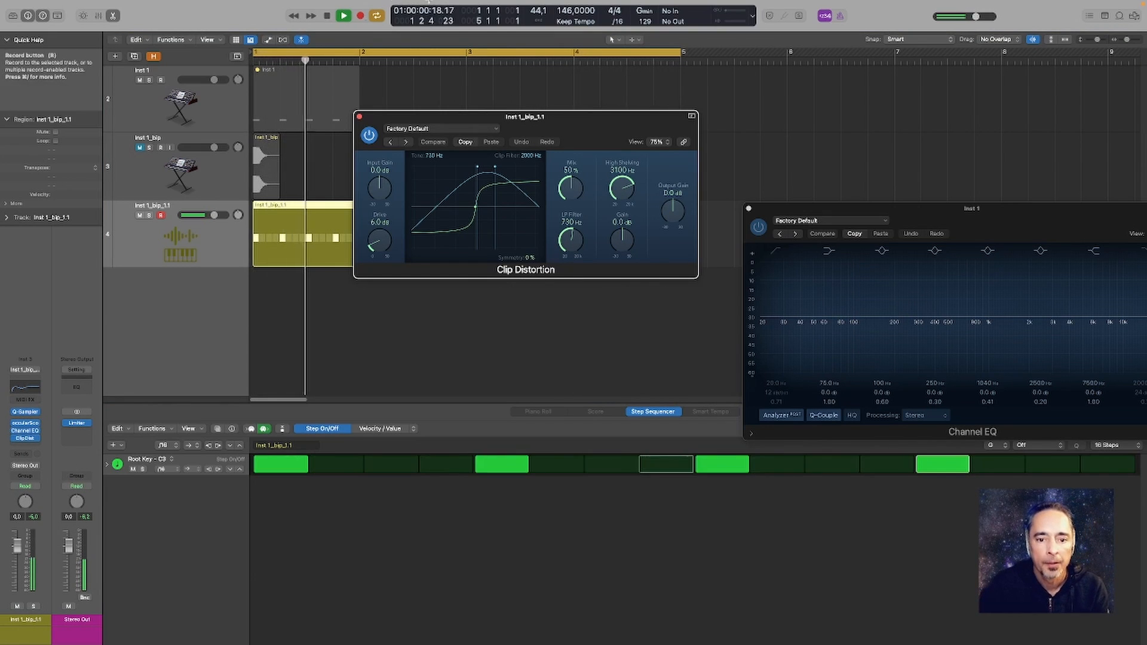
# Set Clip Distortion's LP Filter to 20000 Hz, Drive to 3.5 dB, high-shelf Gain to +2.0 dB and Output Gain to +1.5 dB, then close it
pyautogui.moveTo(572, 243); pyautogui.dragTo(564, 123)
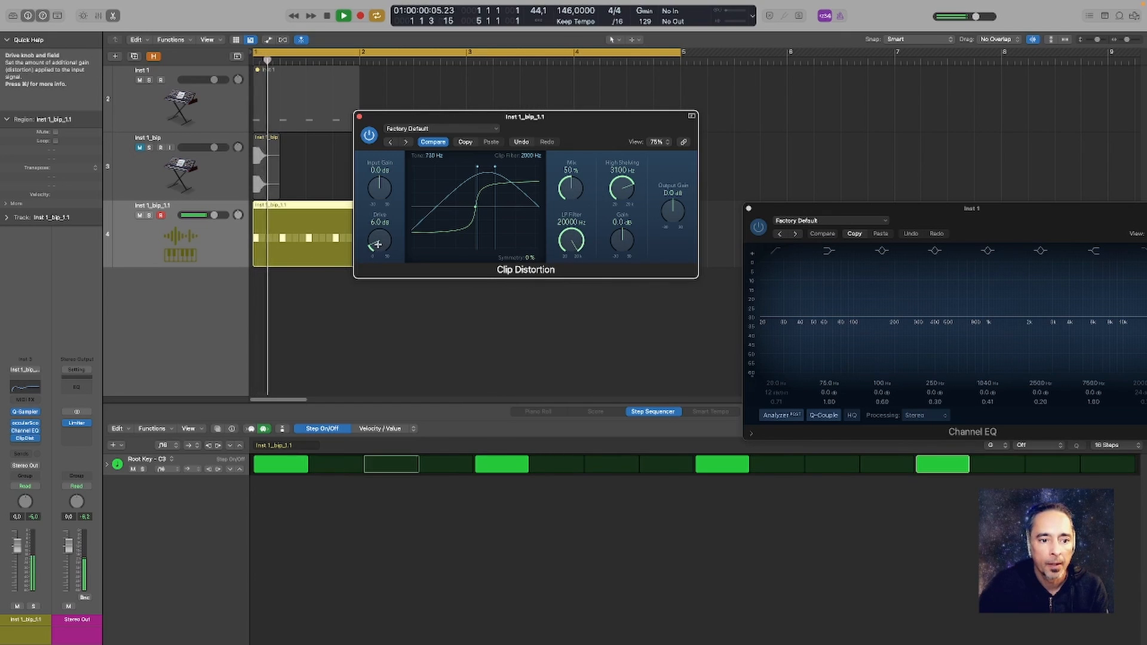
pyautogui.moveTo(377, 246); pyautogui.dragTo(376, 251)
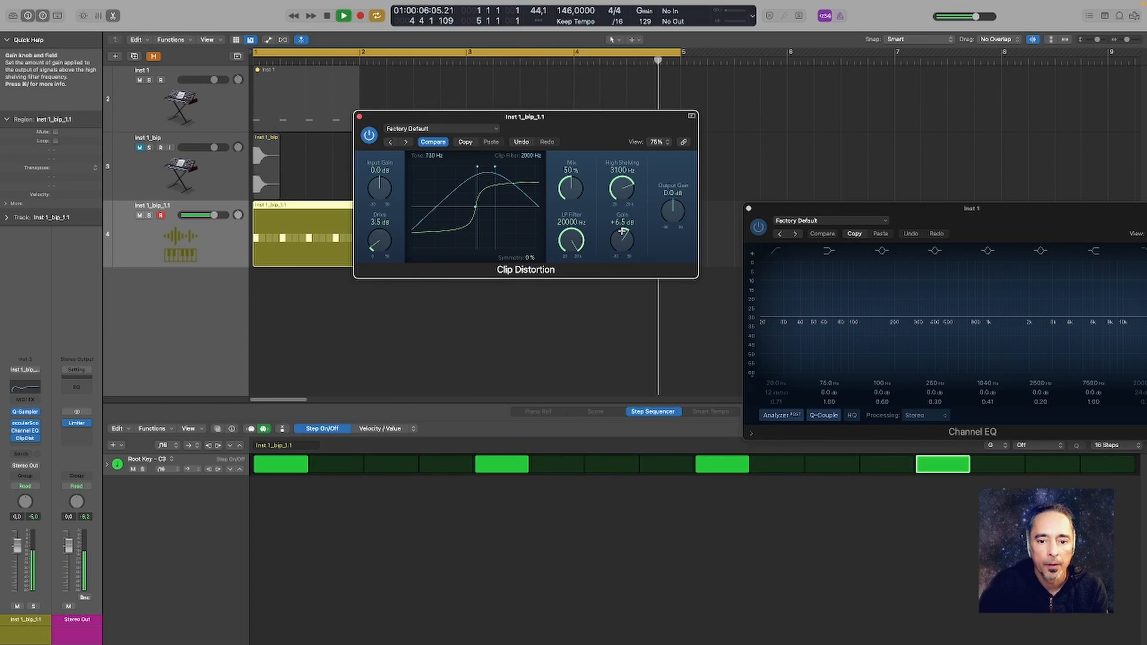
pyautogui.moveTo(618, 237); pyautogui.dragTo(621, 235)
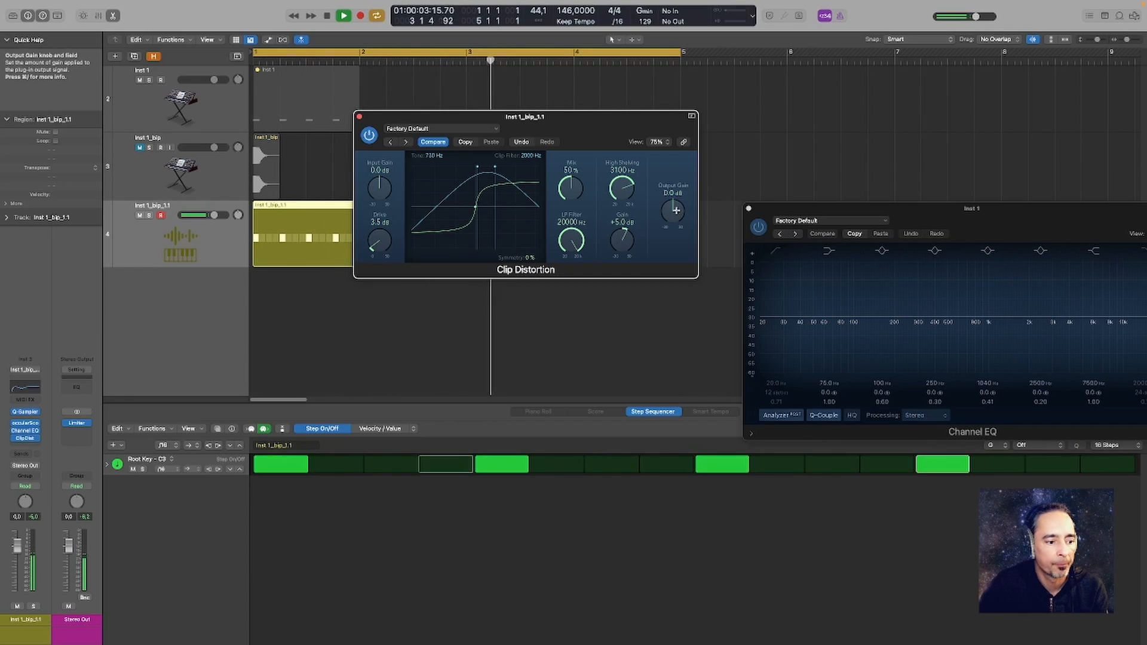
pyautogui.moveTo(676, 210); pyautogui.dragTo(676, 205)
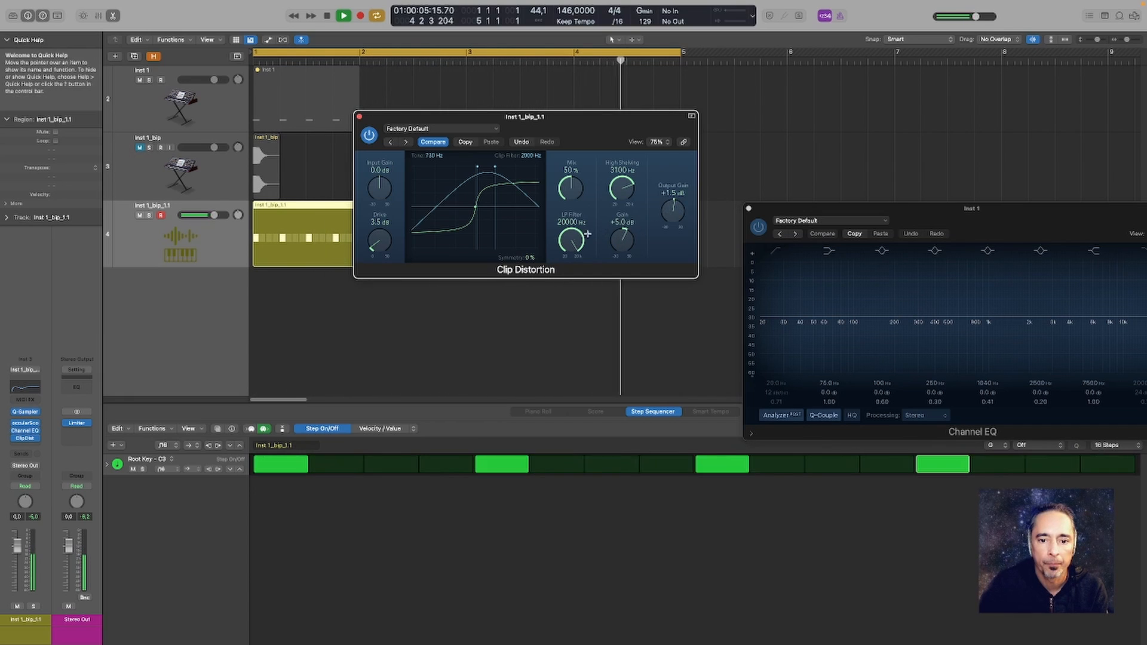
pyautogui.moveTo(620, 233); pyautogui.dragTo(619, 238)
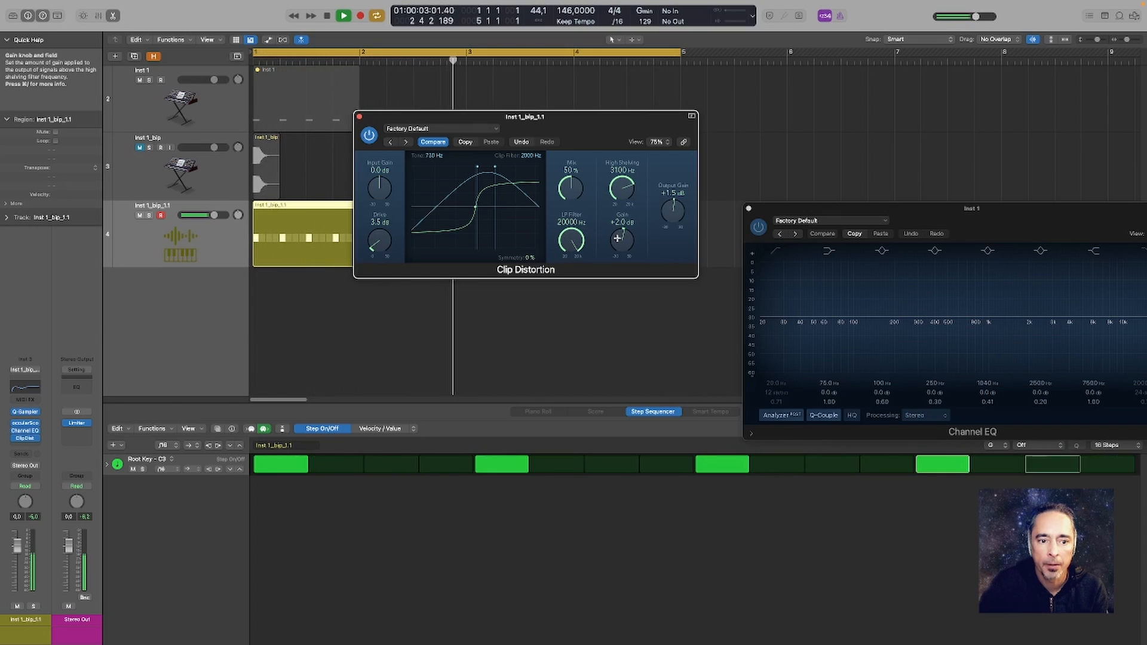
pyautogui.click(359, 116)
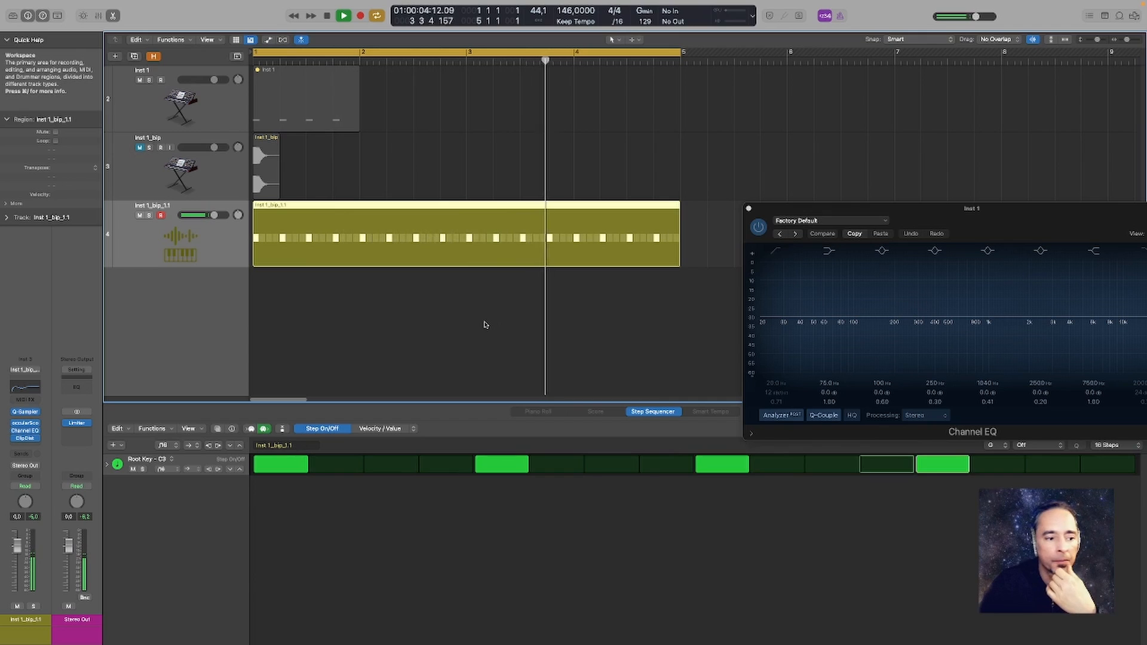
# Insert a stereo Multipressor after Clip Distortion and move its window clear of the track headers
pyautogui.click(33, 447)
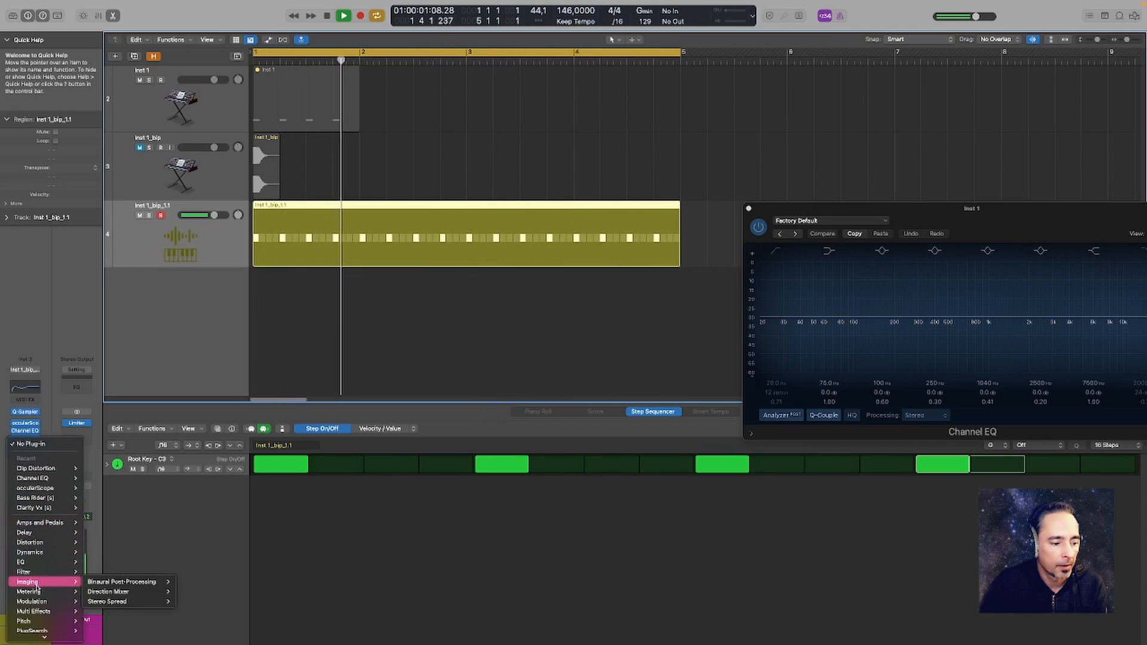
pyautogui.moveTo(36, 562)
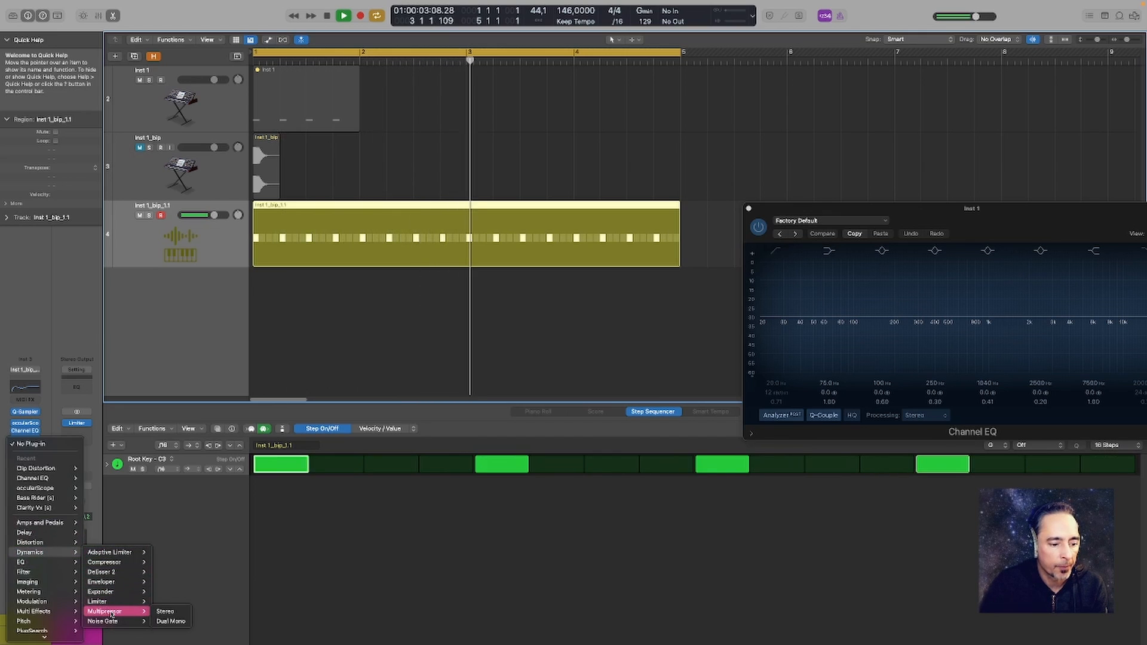
pyautogui.click(170, 611)
pyautogui.moveTo(568, 121); pyautogui.dragTo(777, 160)
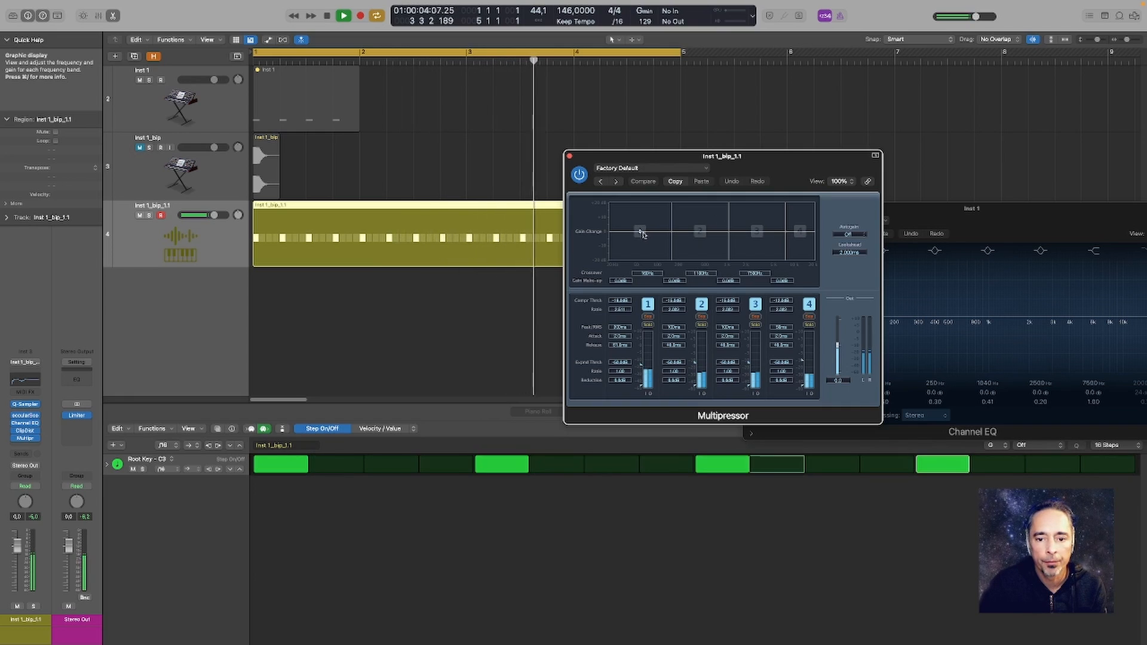
# Raise the Multipressor's band 1 gain make-up, reset the channel's peak level and lower band 1's compression threshold
pyautogui.moveTo(640, 234); pyautogui.dragTo(641, 229)
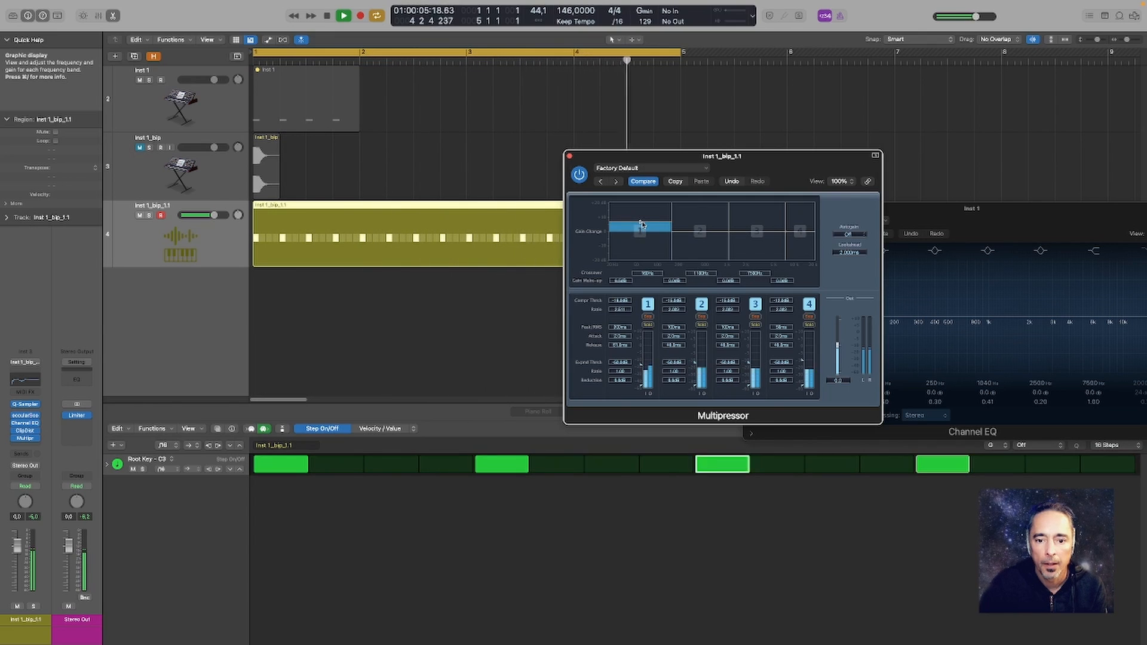
pyautogui.click(34, 518)
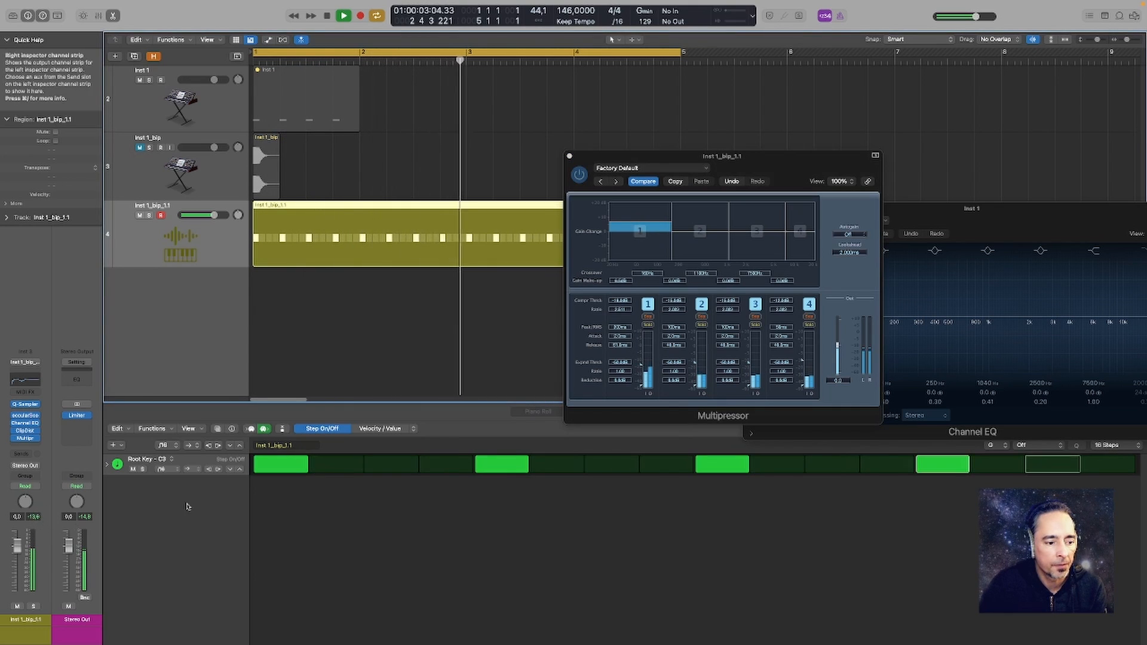
pyautogui.click(641, 367)
pyautogui.moveTo(641, 367); pyautogui.dragTo(643, 375)
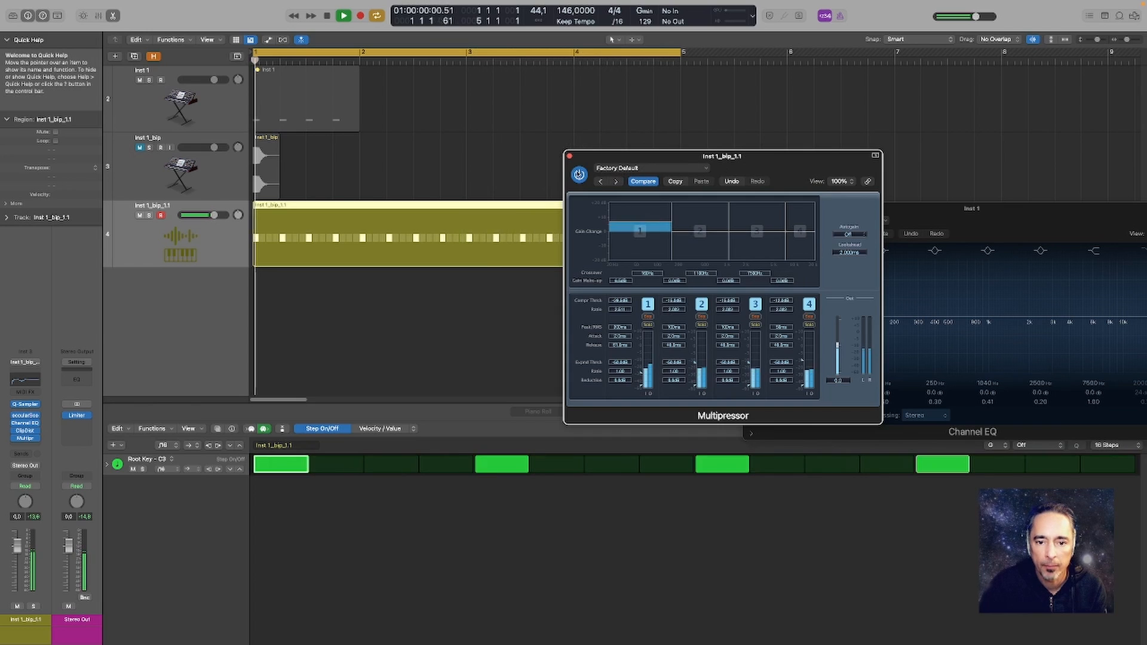
# Compare the kick with the Multipressor bypassed and active, leaving it switched on
pyautogui.click(579, 174)
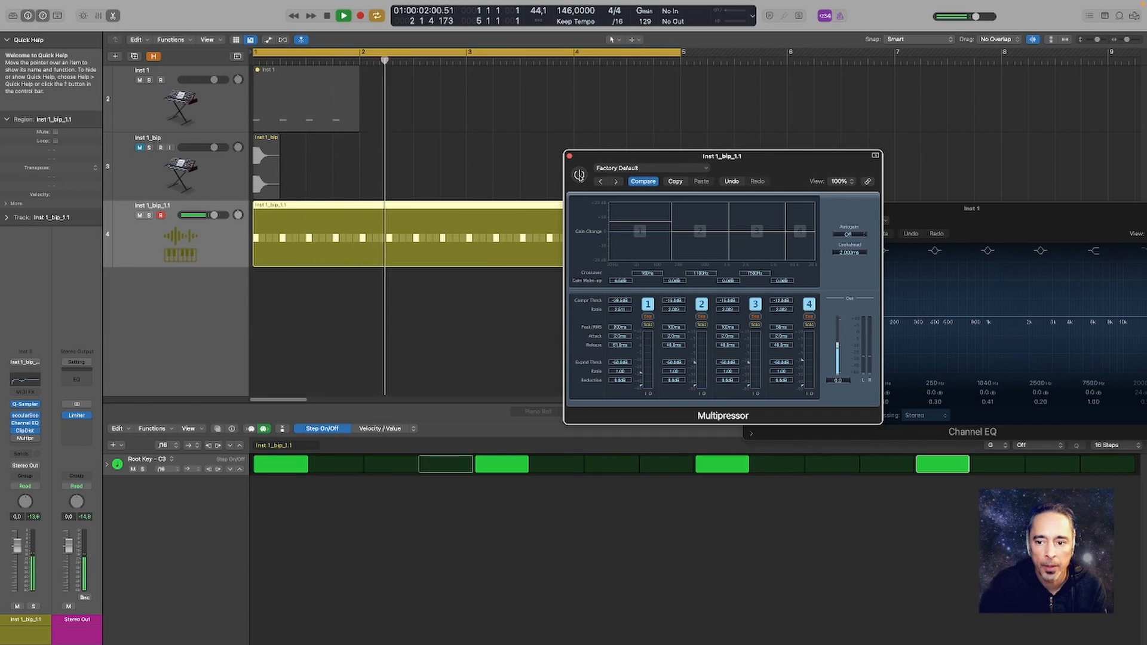
pyautogui.click(579, 175)
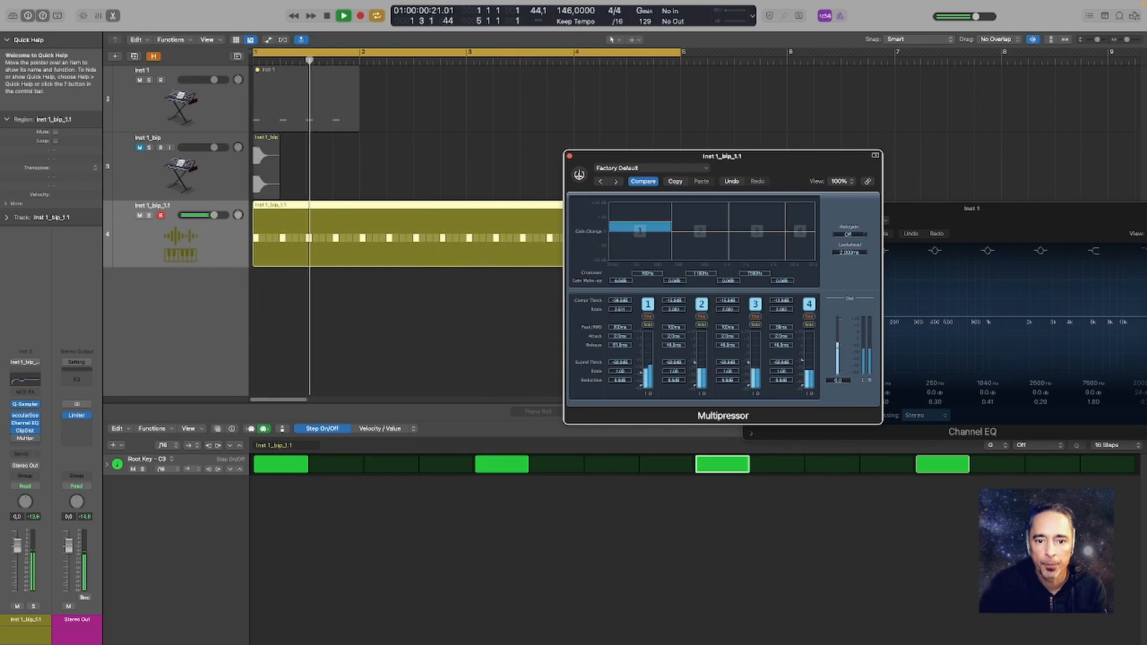
pyautogui.click(579, 174)
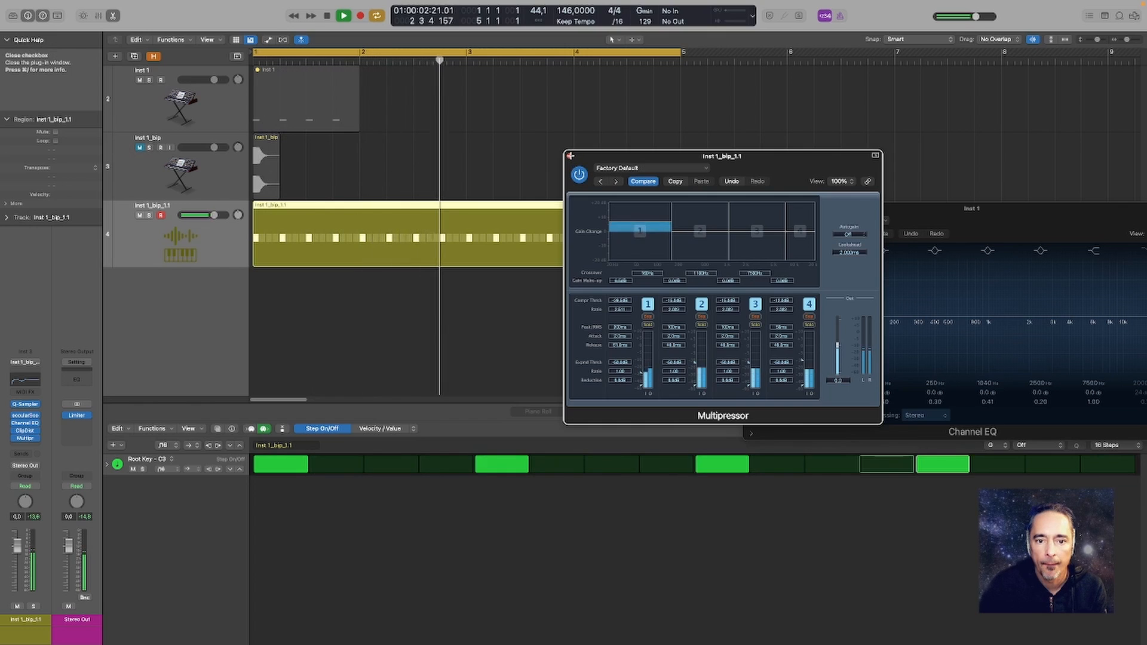
# Close the remaining plug-in windows, stop playback, and reveal and unmute the hidden bass track
pyautogui.click(569, 155)
pyautogui.press('space')
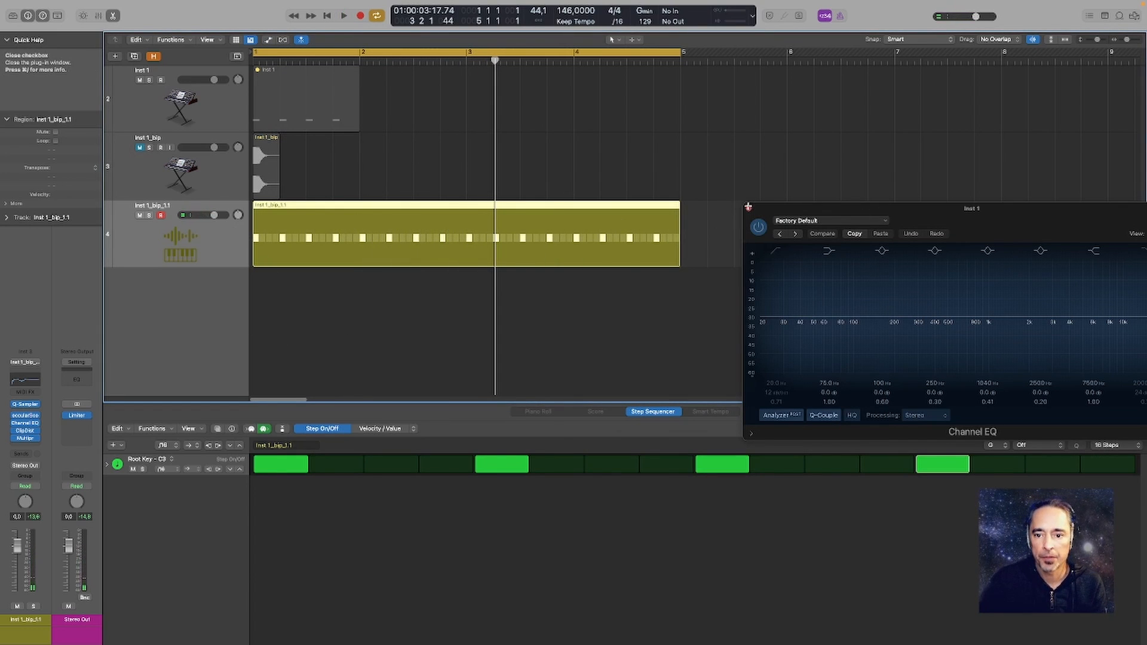
pyautogui.click(749, 208)
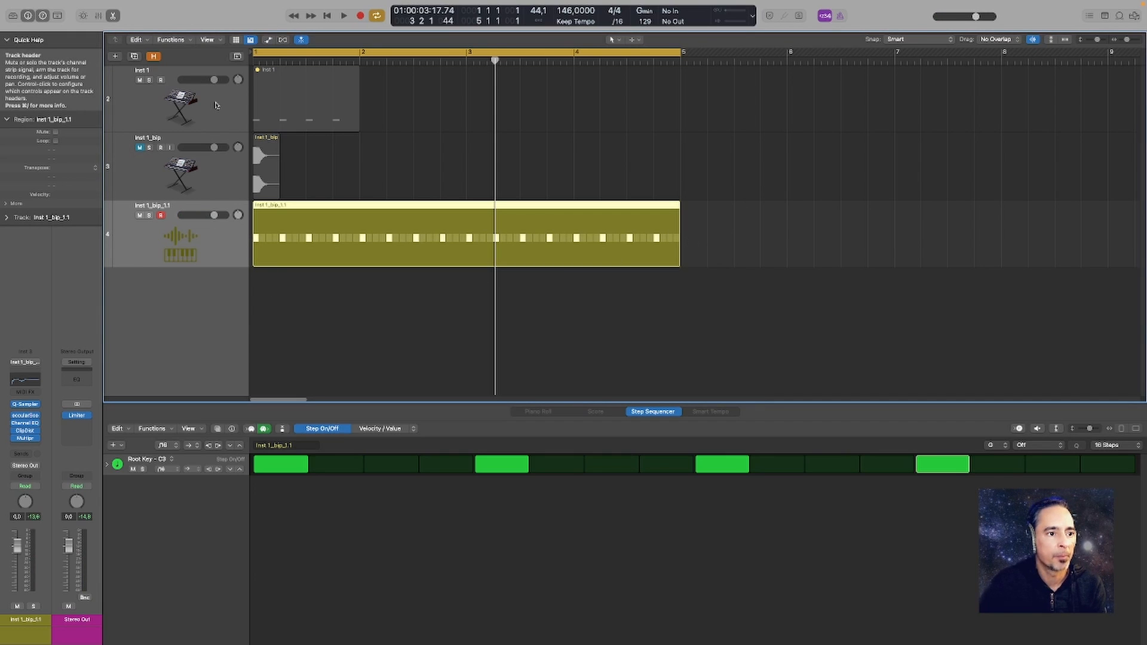
pyautogui.click(153, 56)
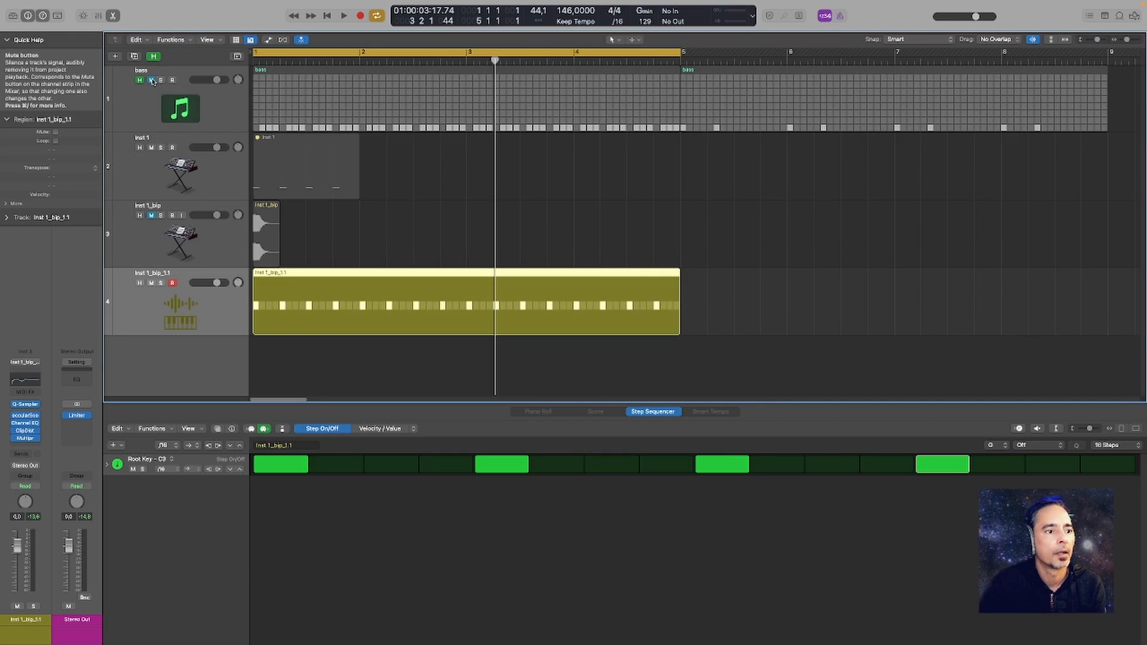
pyautogui.click(151, 81)
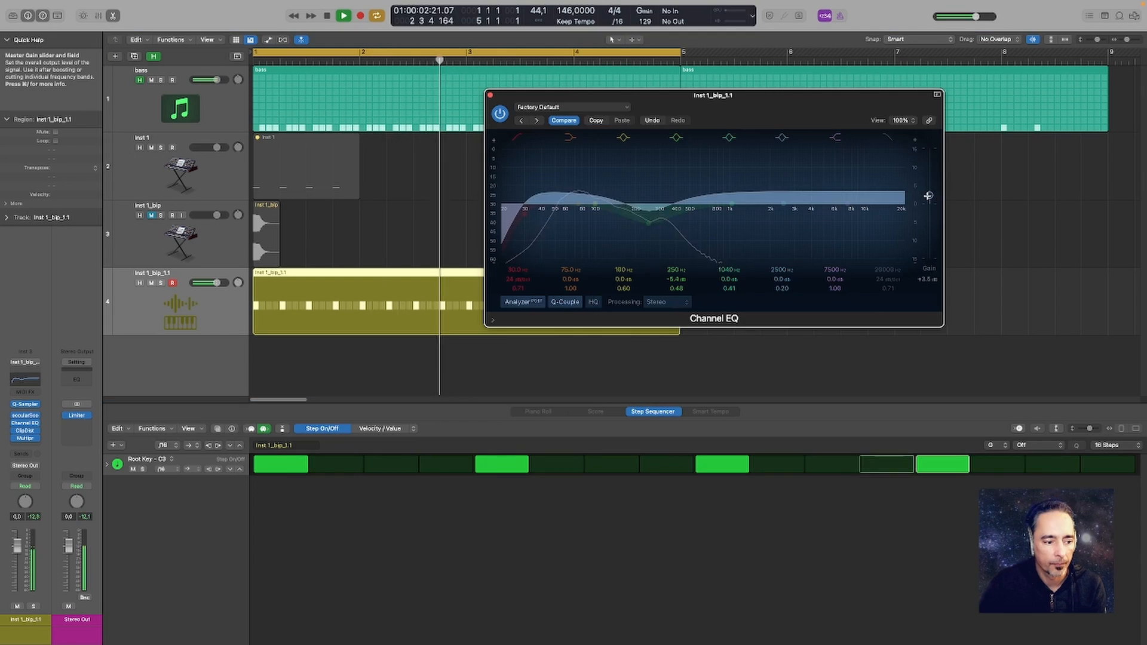
# Raise the kick's Channel EQ master gain to about +4.6 dB against the bass, close the EQ and stop playback
pyautogui.moveTo(928, 196); pyautogui.dragTo(929, 192)
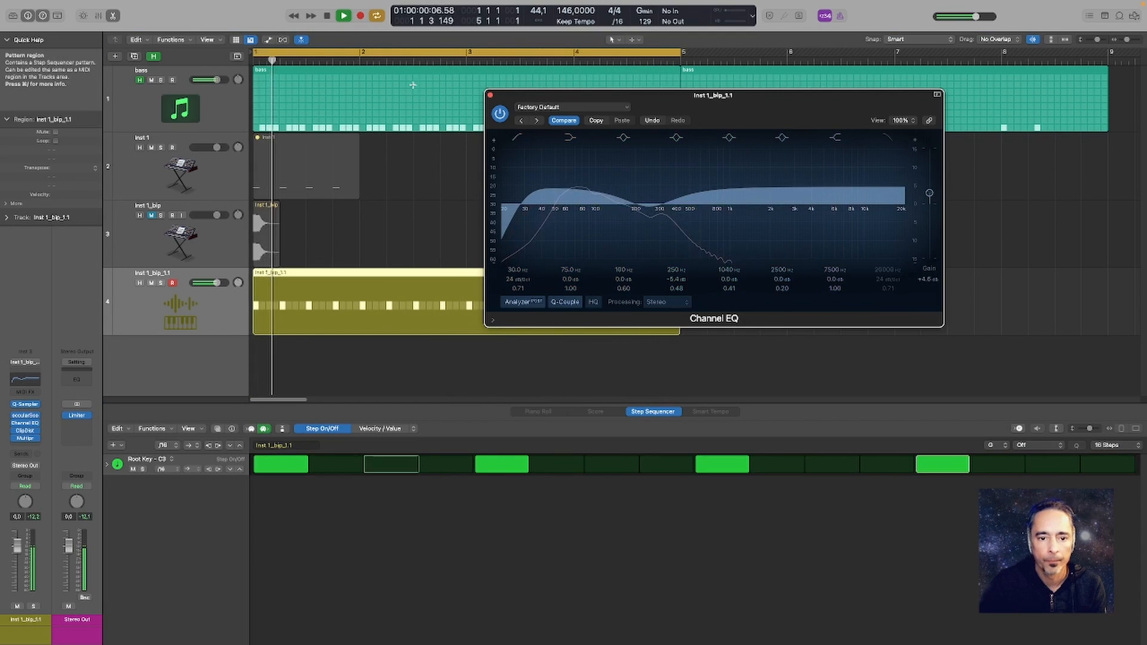
pyautogui.click(490, 95)
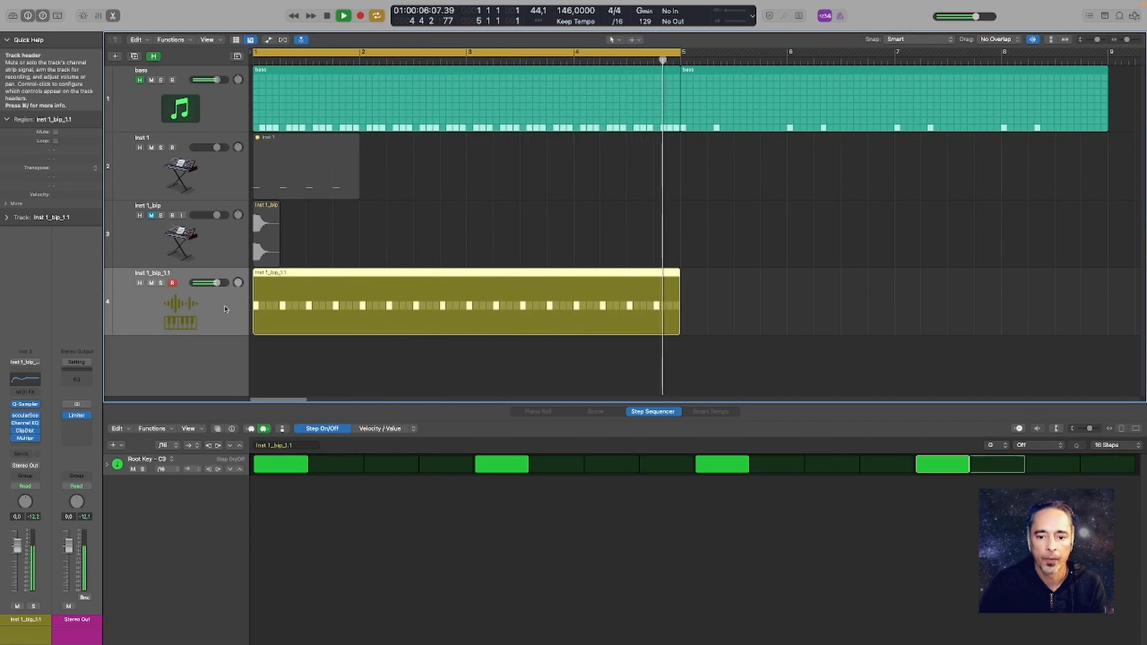
pyautogui.press('space')
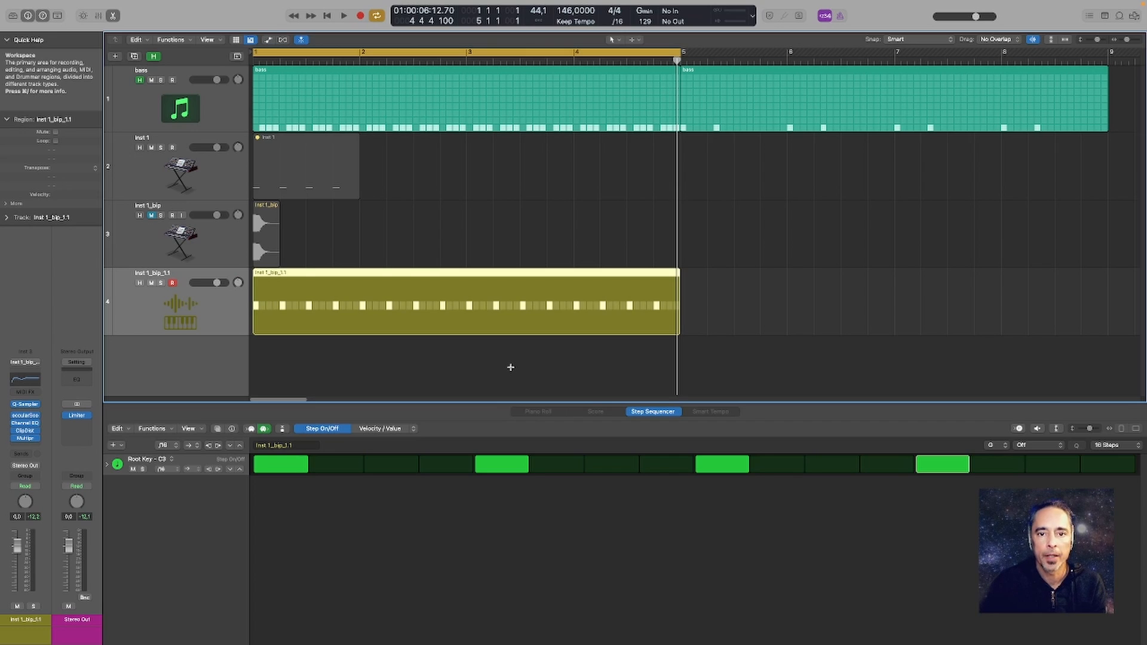